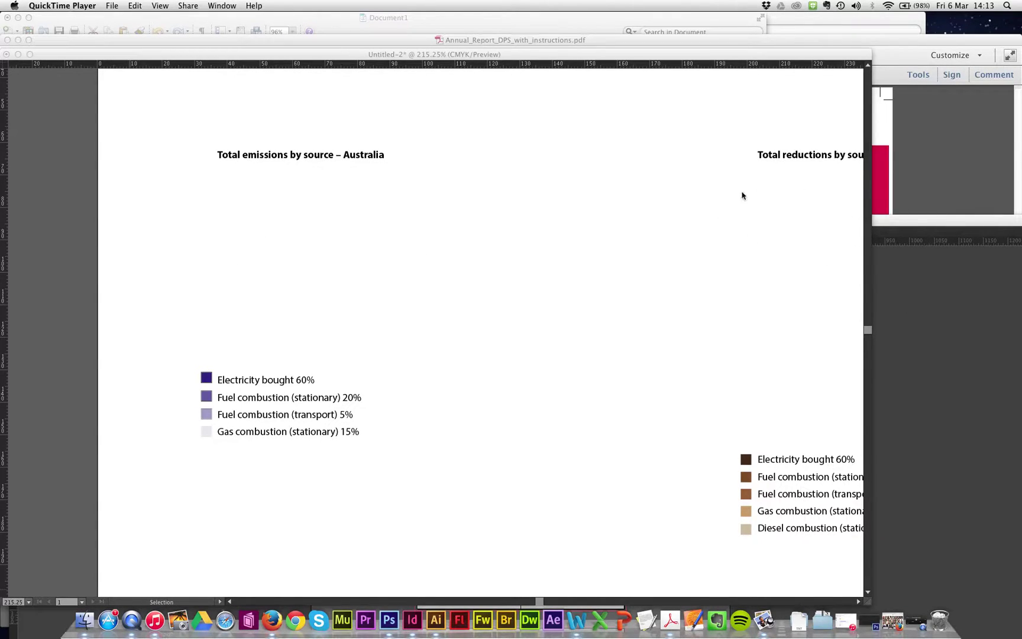
Bring the Illustrator emissions layout forward and reveal the graph tool options
left_click(375, 225)
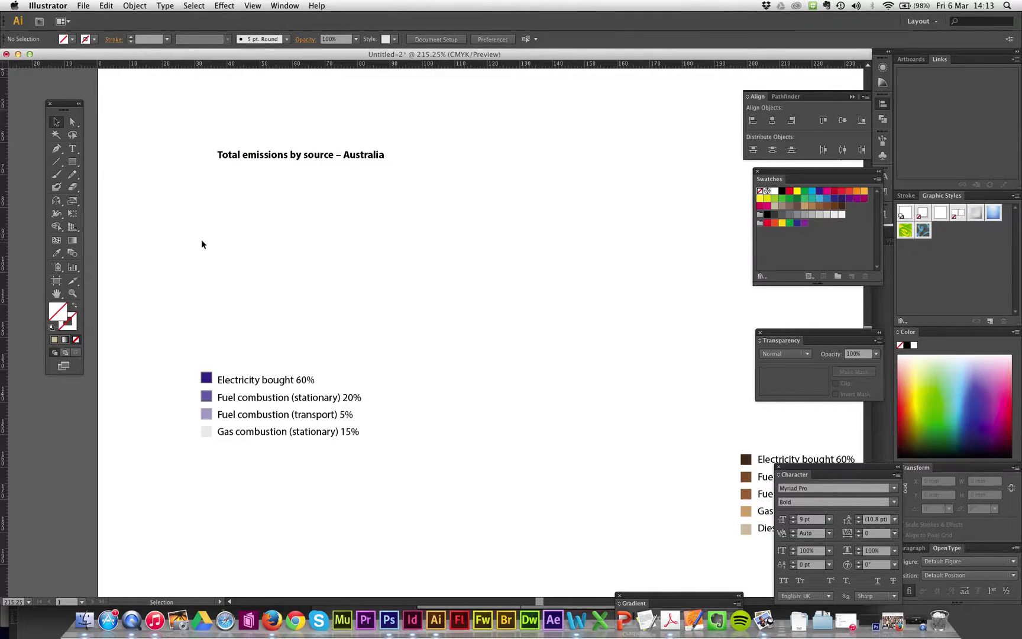
left_click(73, 267)
Place a new 60 × 80 mm pie graph on the artboard
left_click_drag(76, 270, 138, 355)
left_click(288, 241)
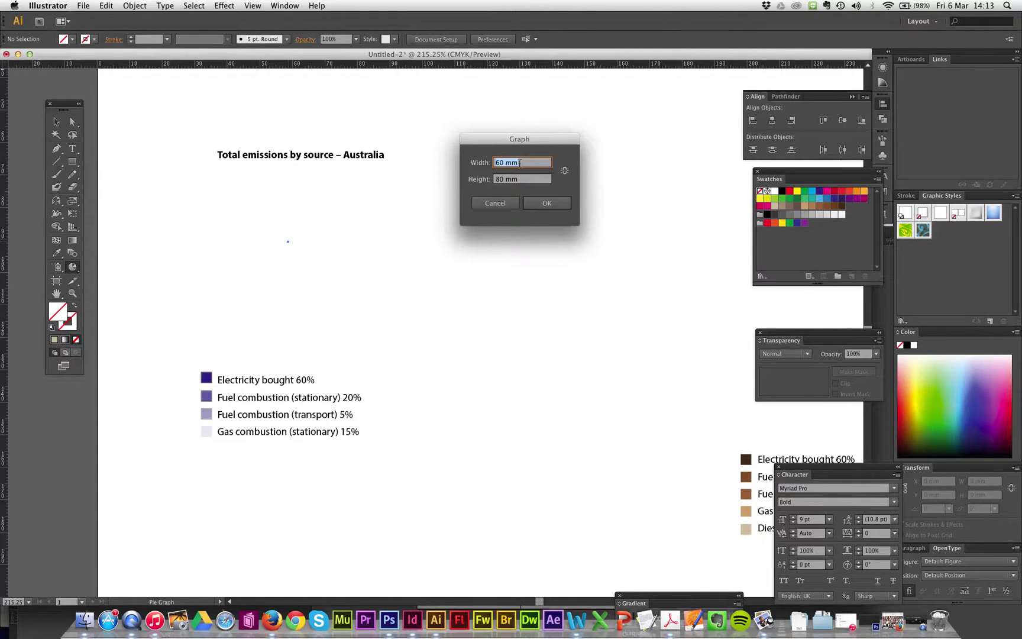
left_click(553, 207)
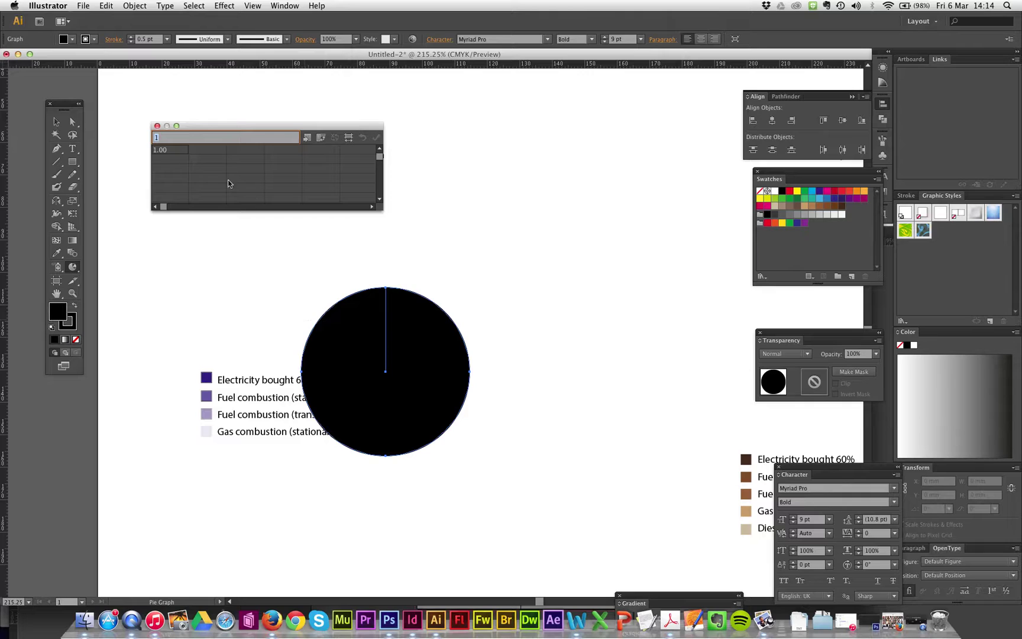
Move the pie graph right of the legend and shift the data sheet aside
left_click(56, 121)
left_click_drag(346, 351, 467, 301)
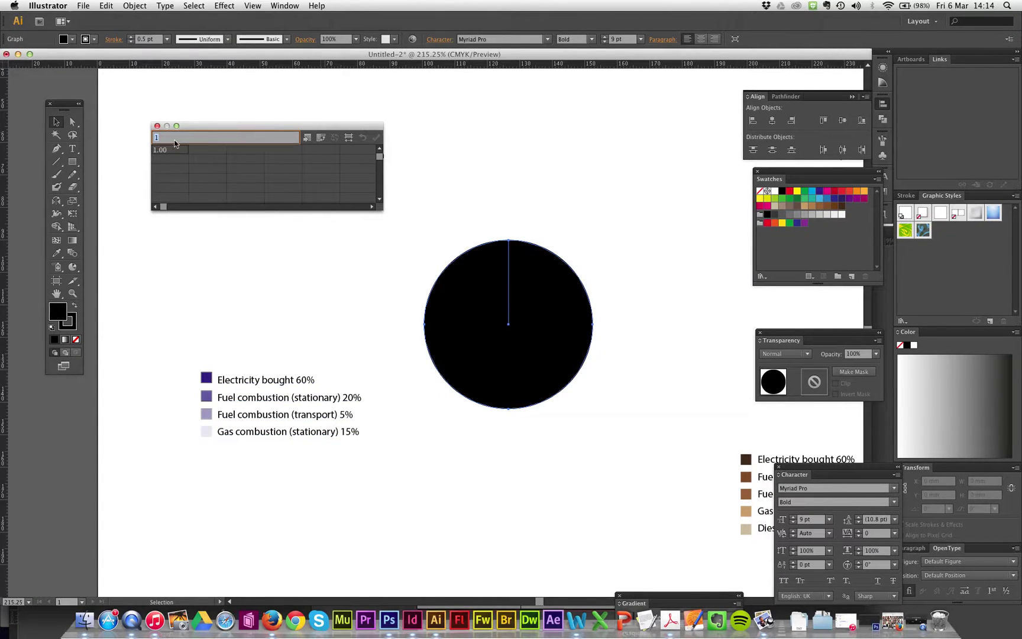
left_click_drag(238, 123, 278, 131)
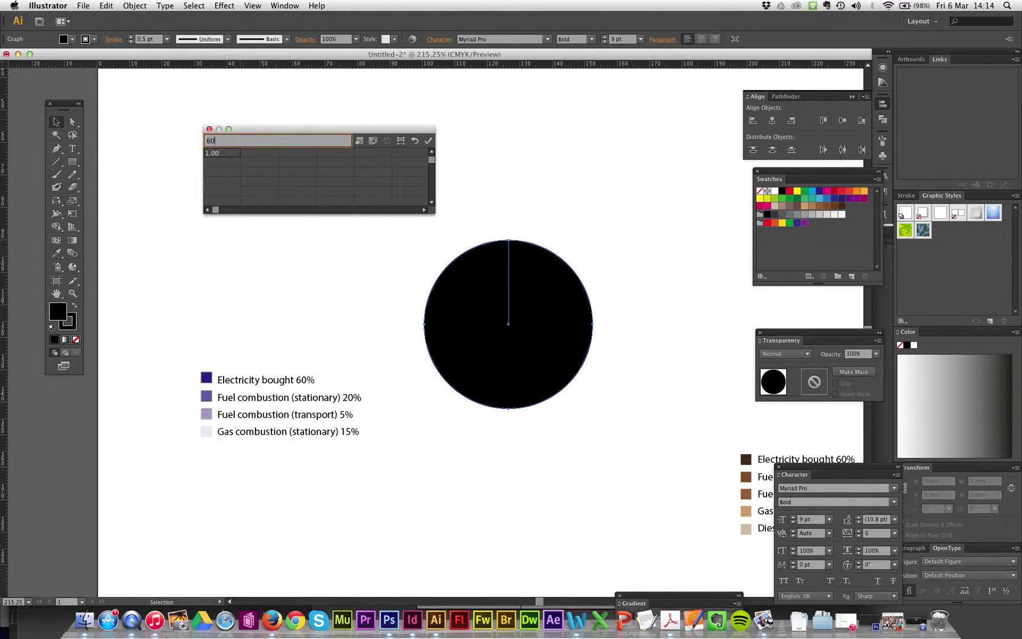
Enter the values 60, 20, 5 and 15 and apply them as four slices
key("Tab")
left_click(357, 399)
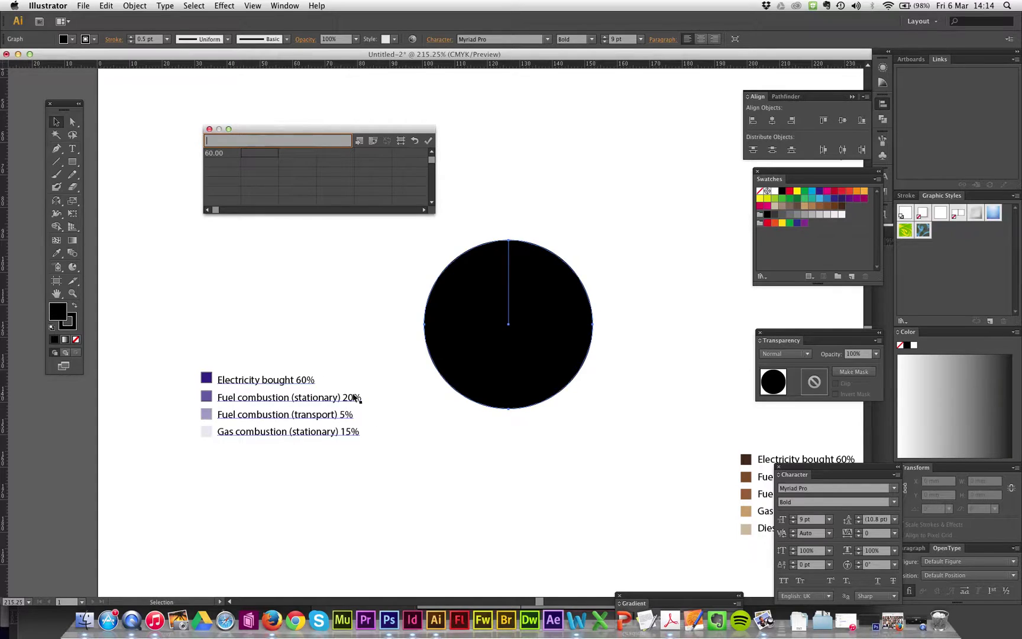
left_click(379, 394)
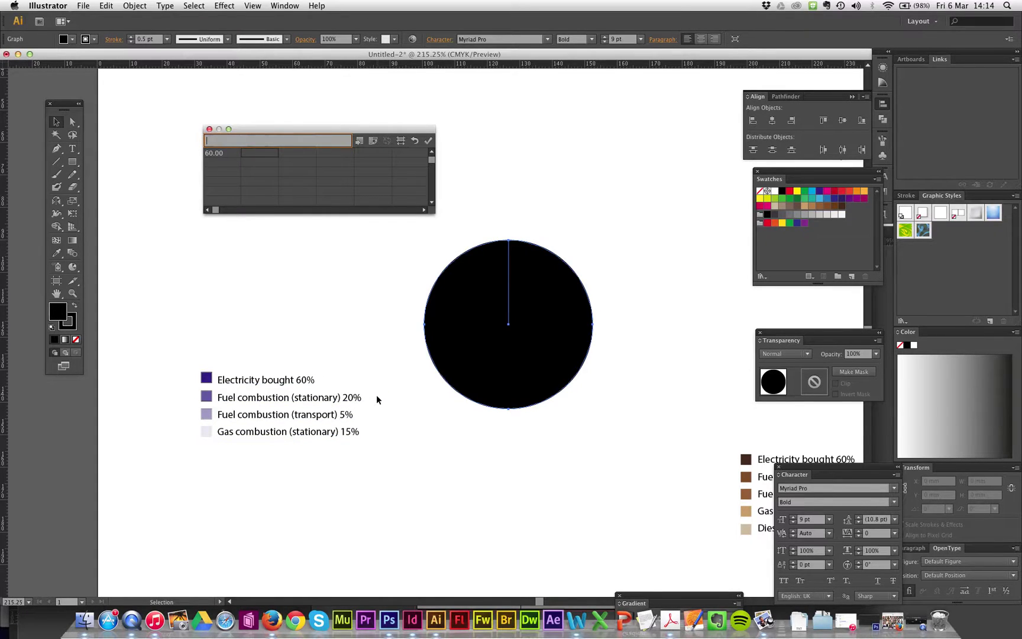
key("Tab")
key("Tab")
type("15")
left_click(428, 141)
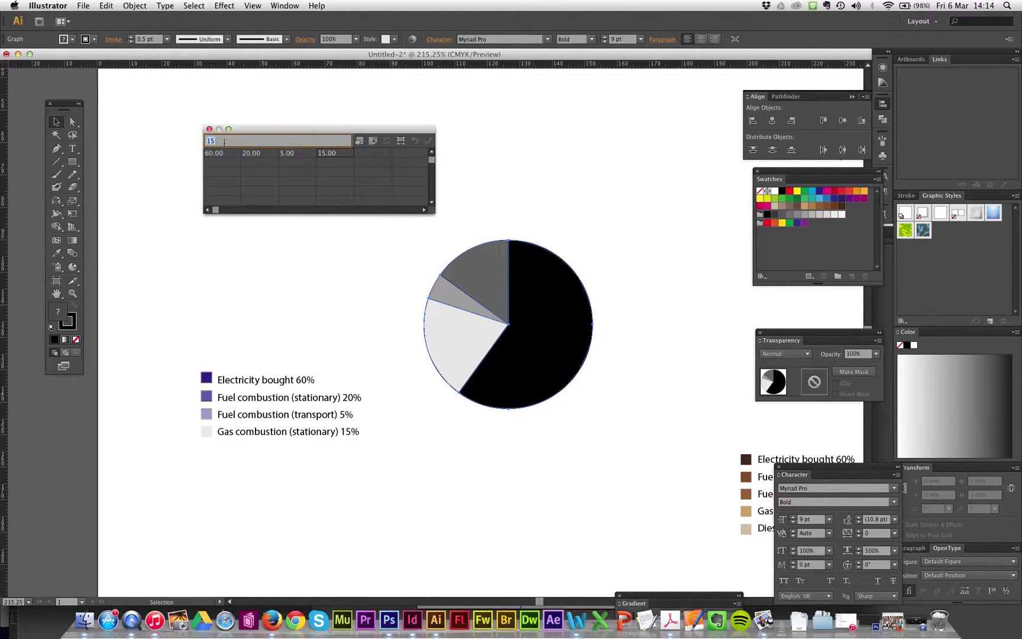
Remove the stray fifth value 56, reapply, and close the data sheet
left_click(368, 151)
type("56")
left_click(428, 141)
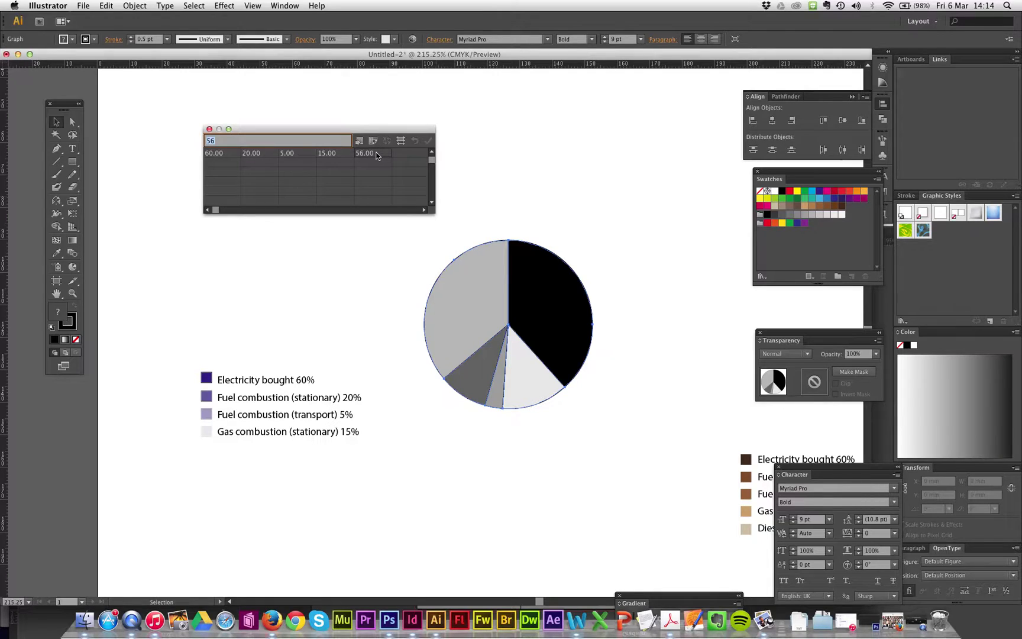
key("BackSpace")
left_click(428, 140)
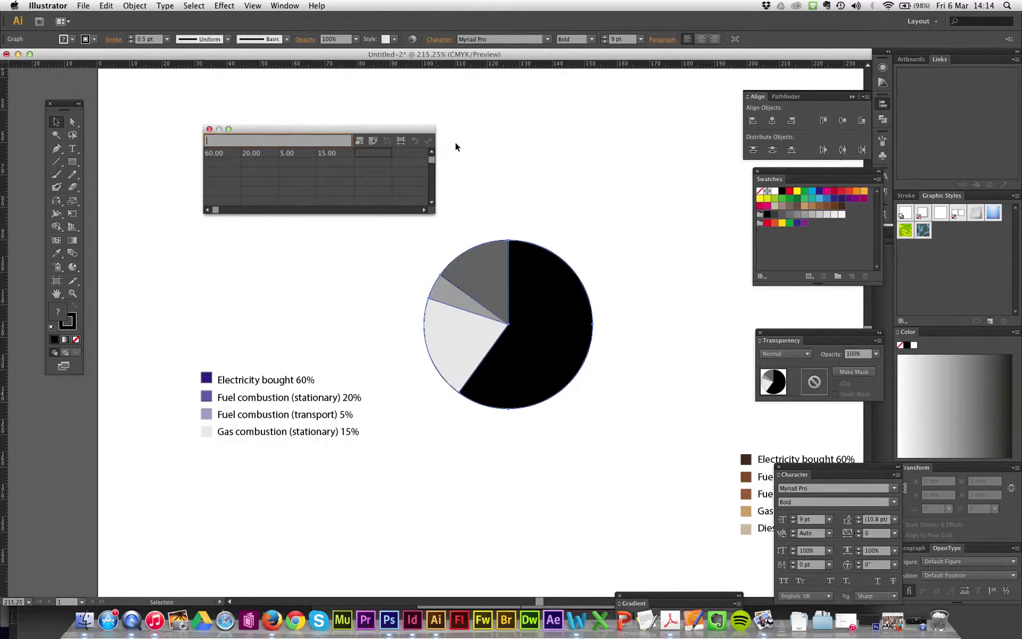
left_click(210, 129)
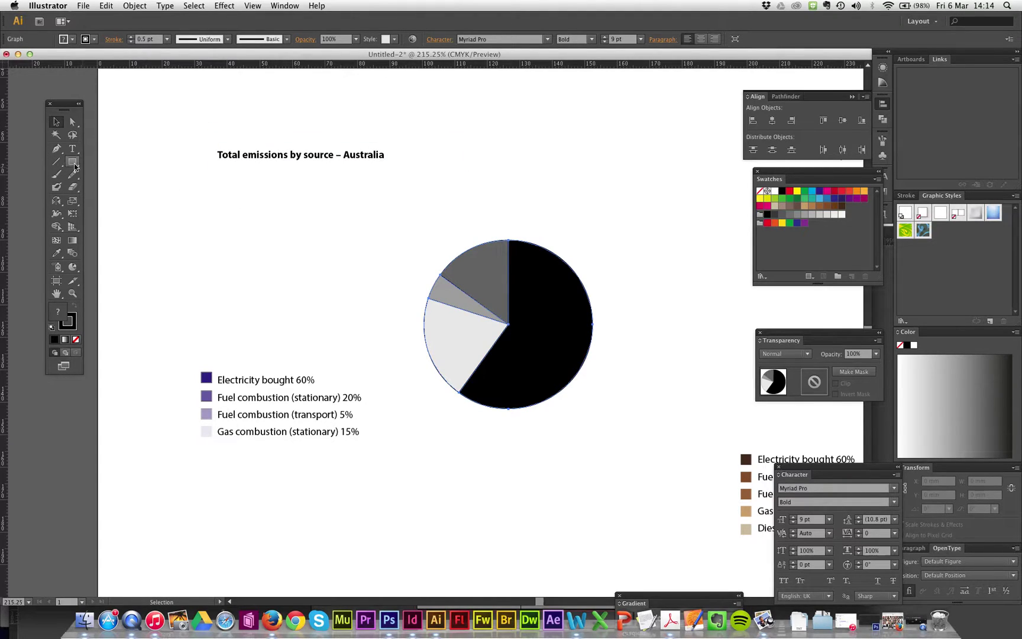
Colour the 60% slice with the Electricity bought purple from the legend
left_click(73, 121)
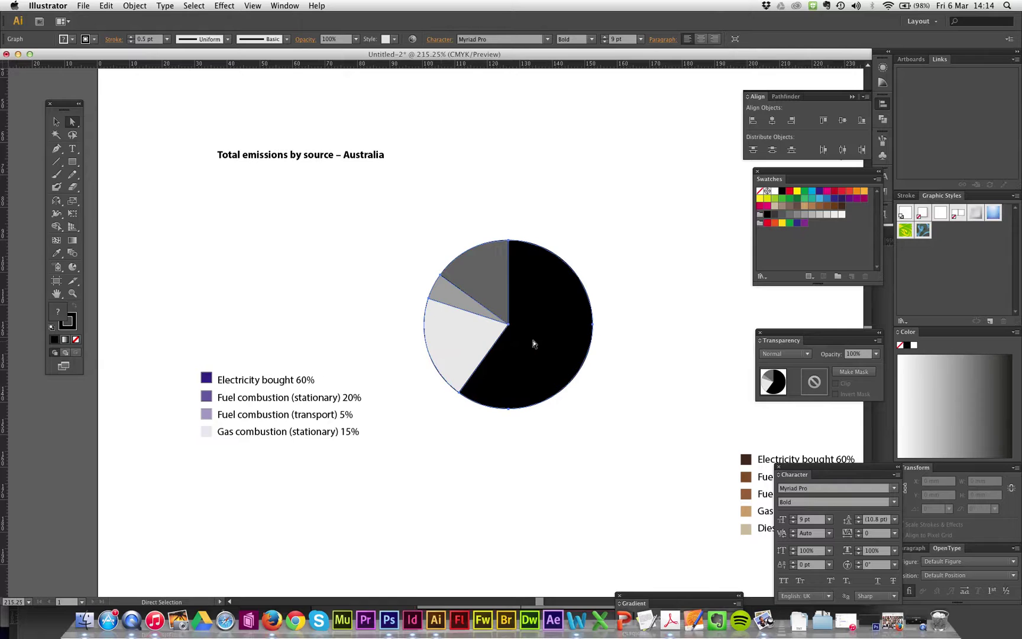
left_click(56, 122)
left_click_drag(403, 222, 604, 385)
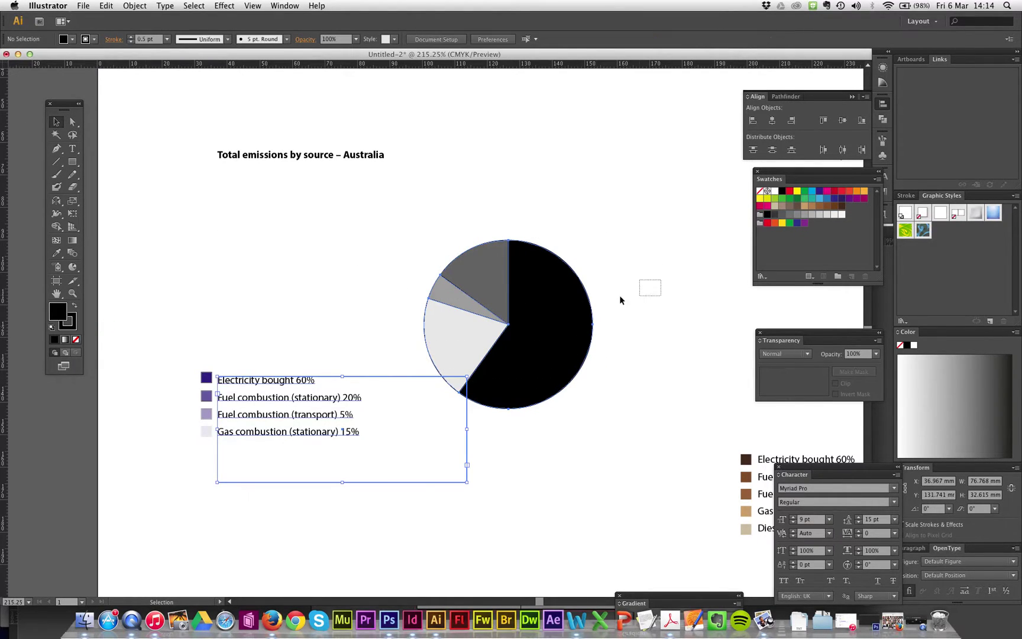
left_click(541, 304)
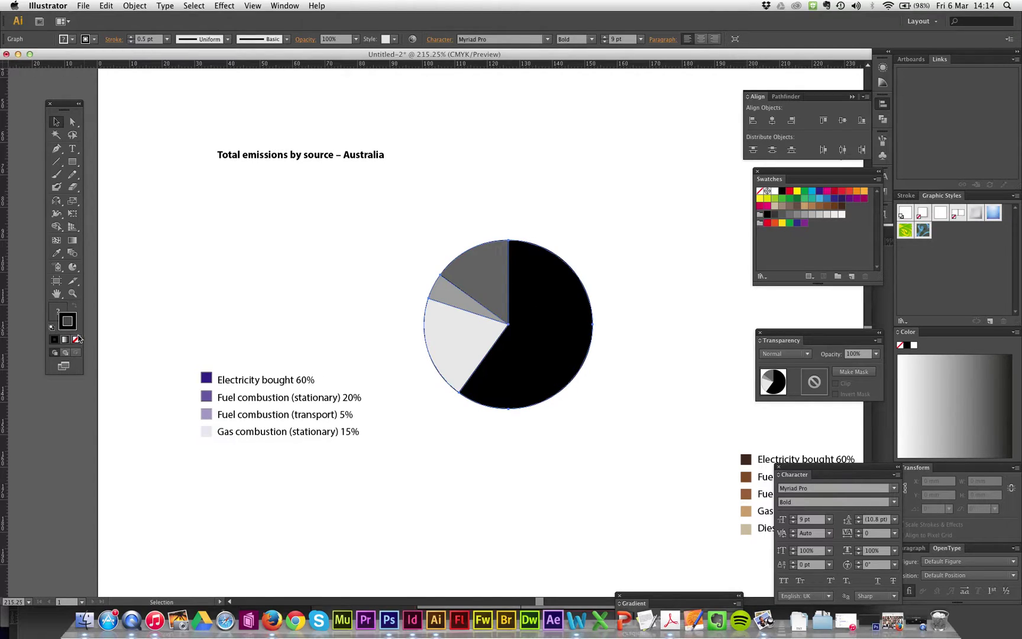
key("super+shift+a")
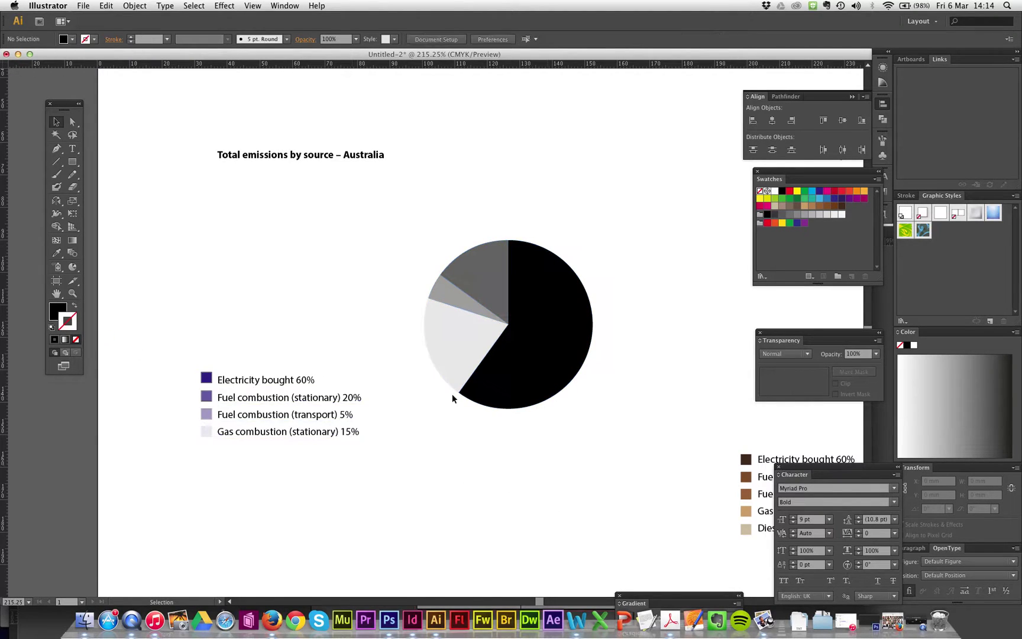
left_click(72, 121)
left_click(590, 379)
left_click(546, 351)
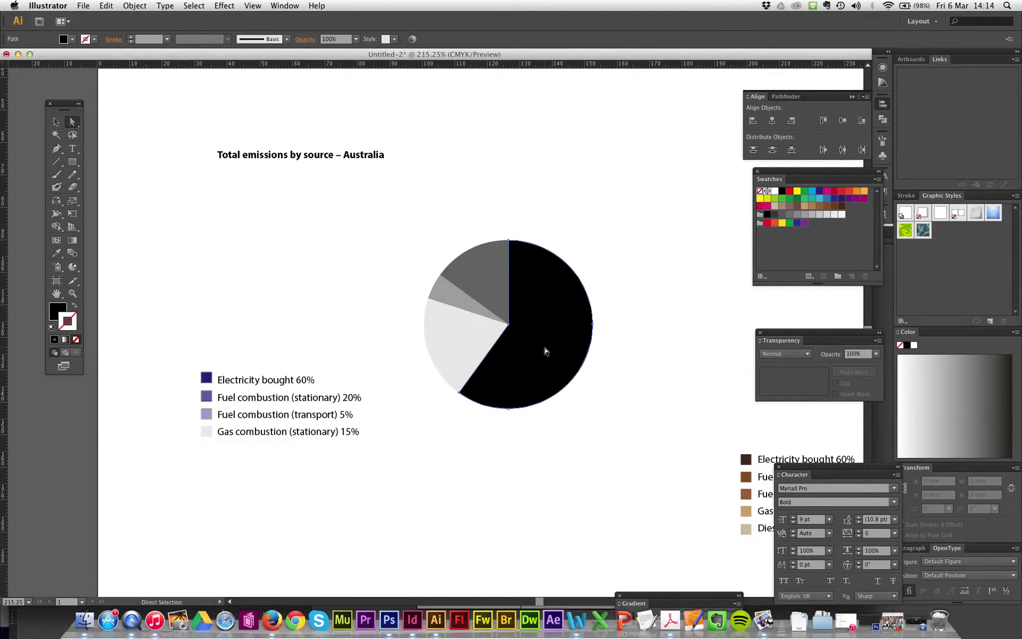
key("i")
left_click(207, 377)
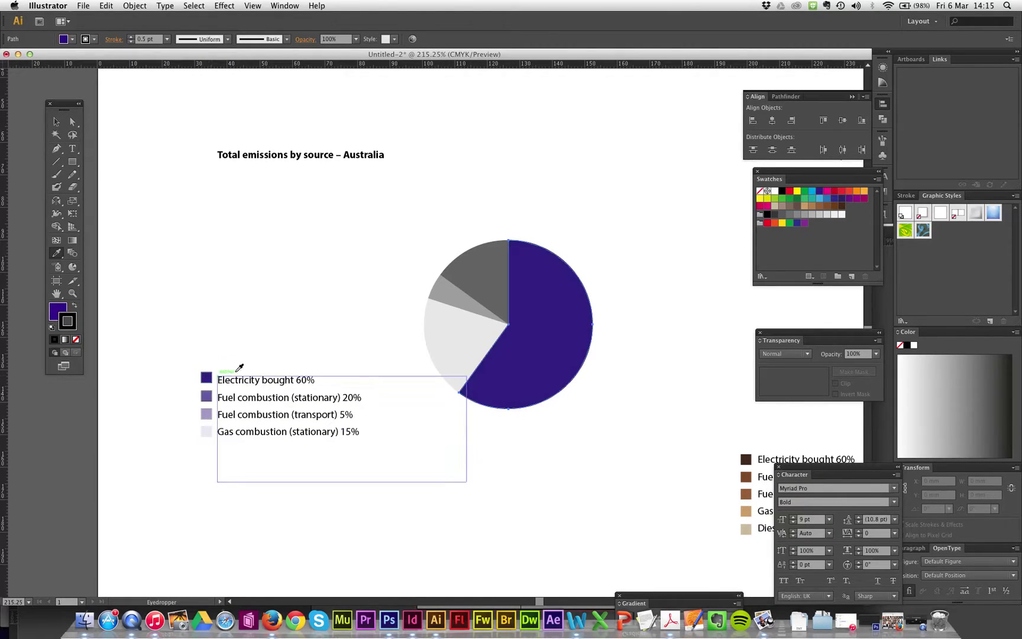
Colour the 20% and 5% slices with the two Fuel combustion swatch purples
left_click(467, 335, "super")
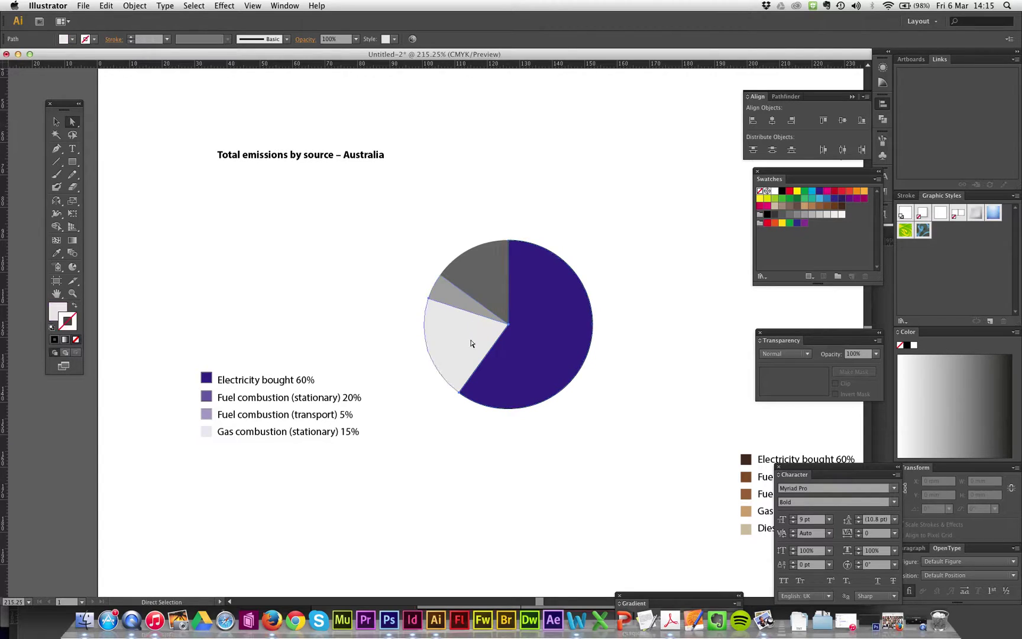
left_click(207, 395)
key("a")
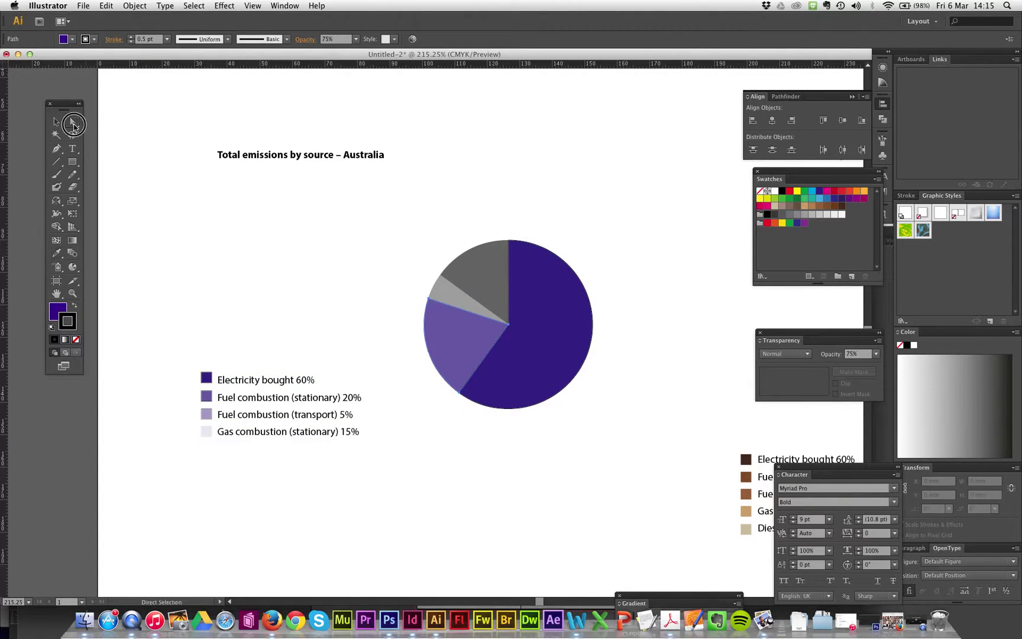
left_click(449, 292)
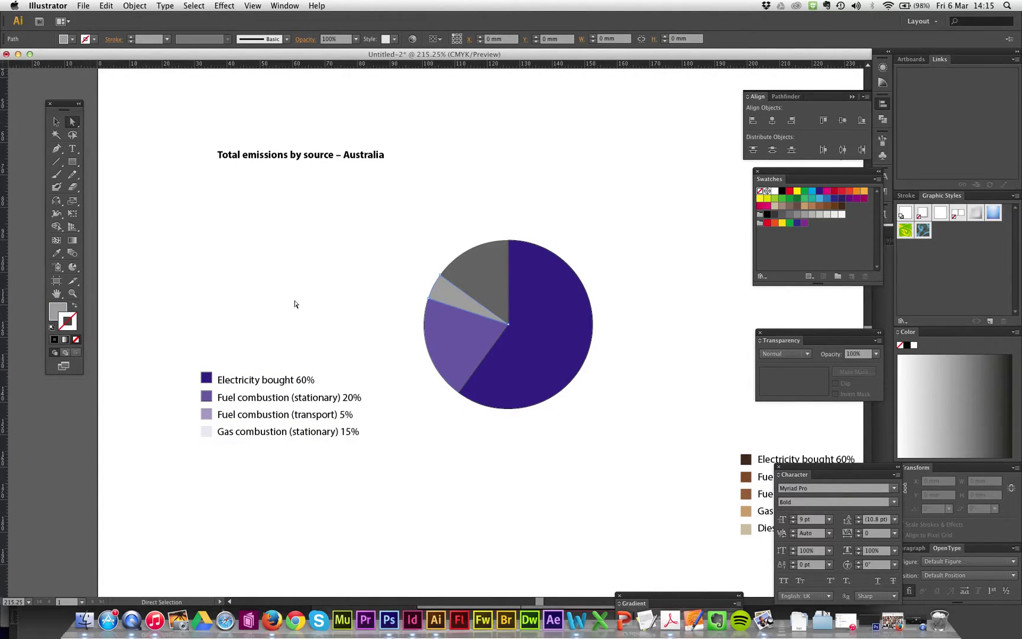
key("i")
left_click(206, 414)
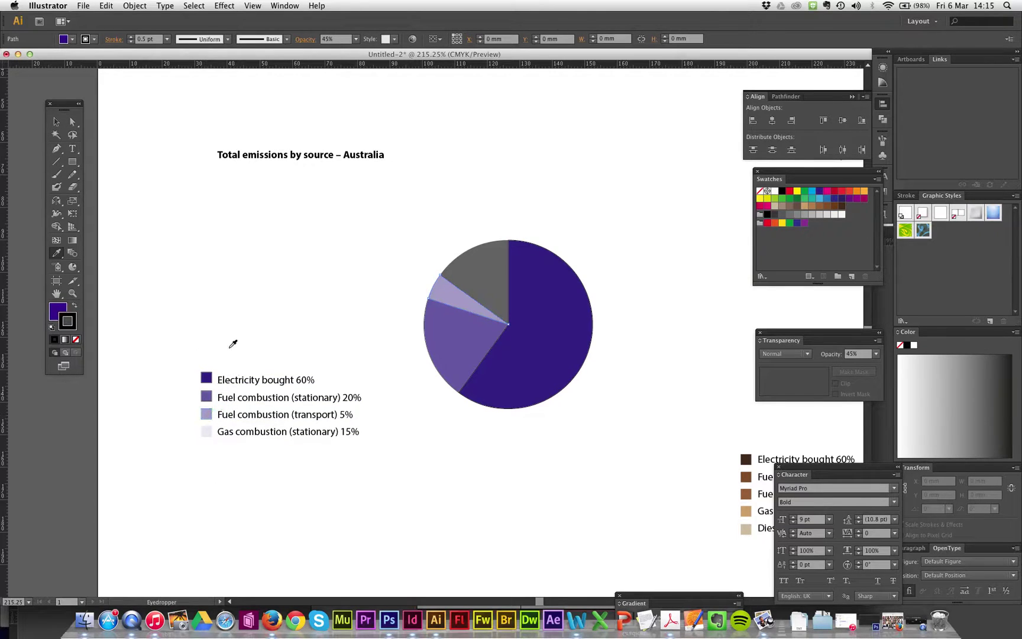
Give the last slice the Gas combustion (stationary) purple and move the pie under the title
left_click(72, 122)
left_click(489, 286)
key("i")
left_click(206, 430)
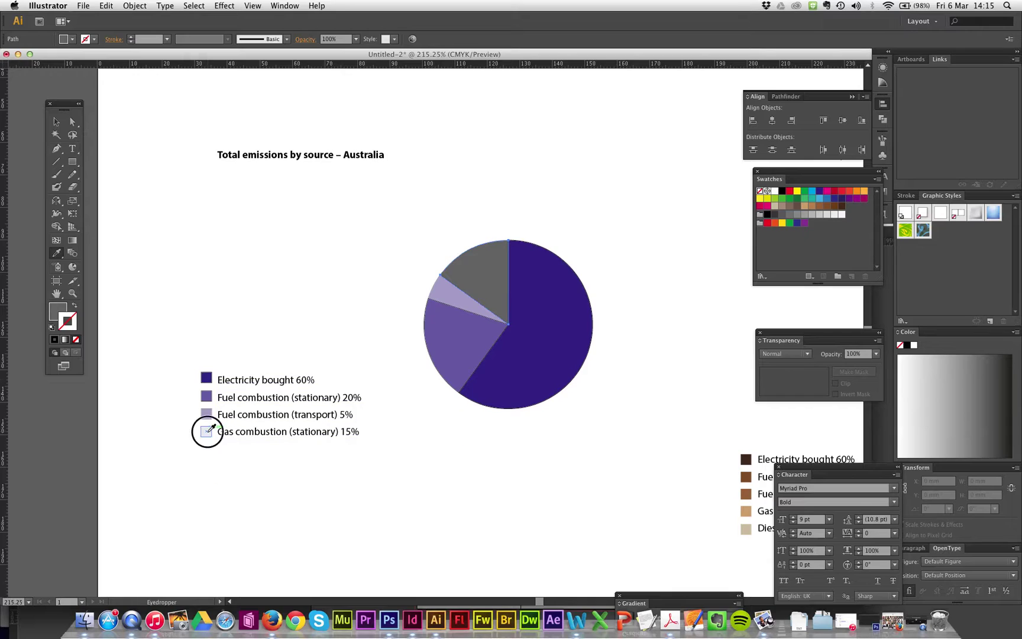
left_click(56, 122)
left_click_drag(538, 355, 327, 296)
Draw a white, stroke-free circle centred inside the pie to form a donut
left_click(73, 161)
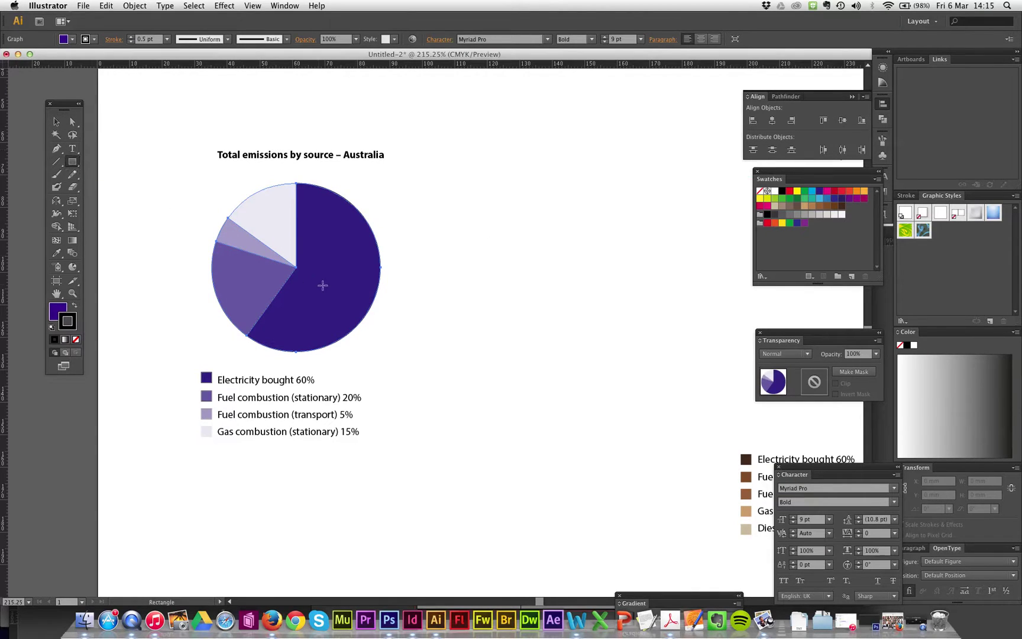
left_click_drag(440, 266, 523, 347)
key("super+z")
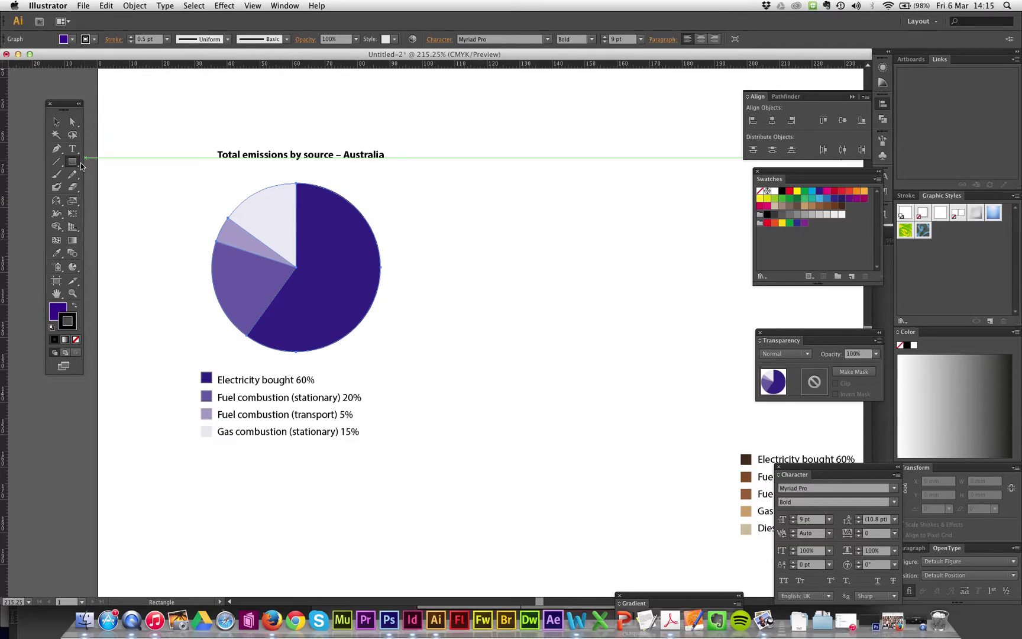
left_click_drag(72, 161, 116, 187)
mouse_move(396, 250)
left_mouse_down()
mouse_move(477, 322)
mouse_move(530, 399)
mouse_move(327, 329)
mouse_move(339, 336)
left_mouse_up()
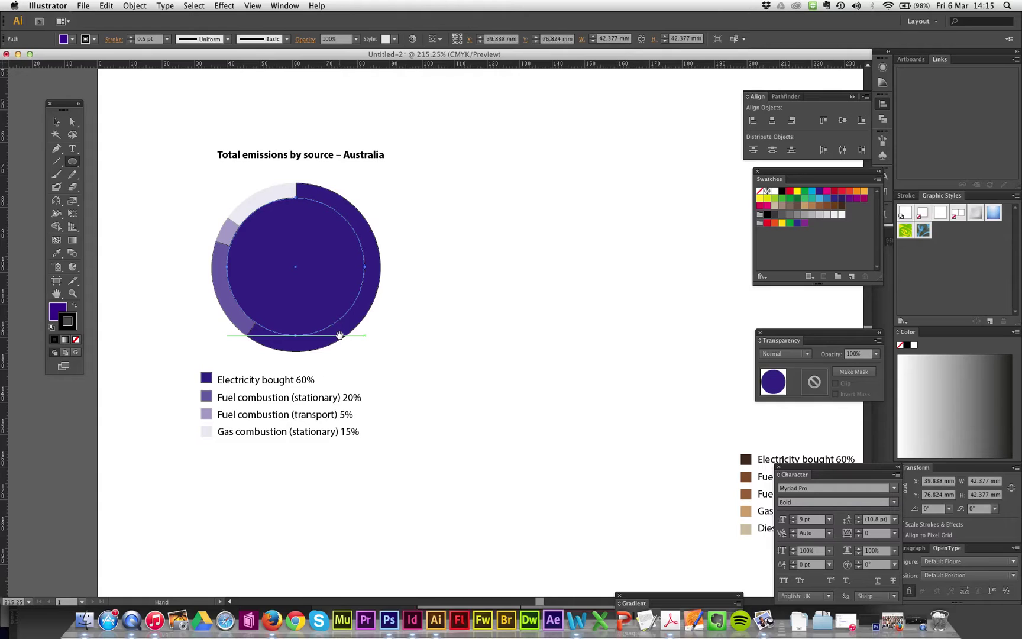
left_click(76, 338)
left_click(57, 309)
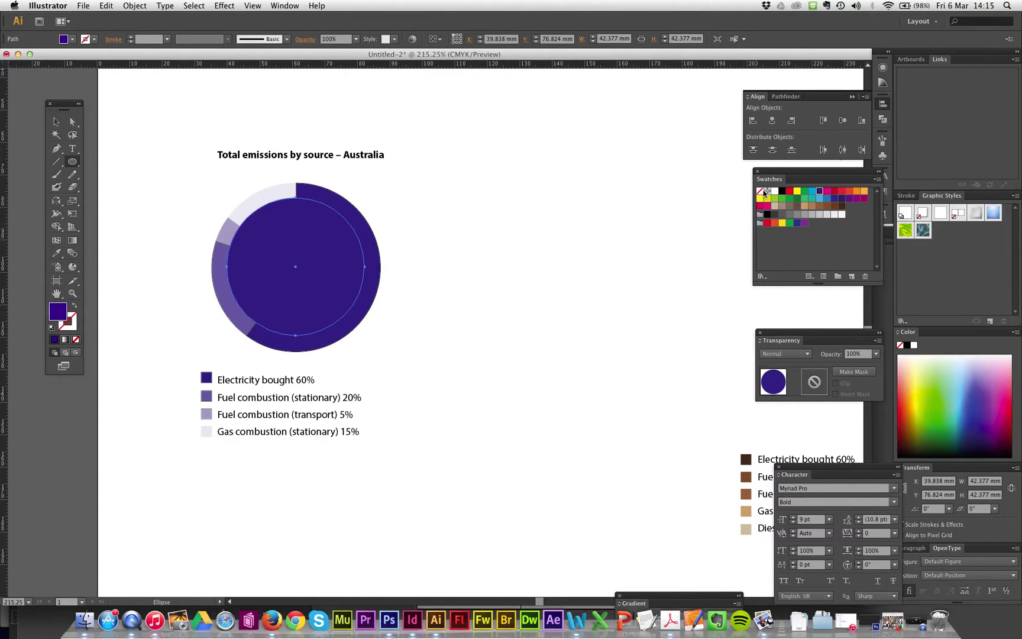
left_click(774, 191)
Shrink the white centre to thicken the ring, then pan to the reductions area
left_click(57, 123)
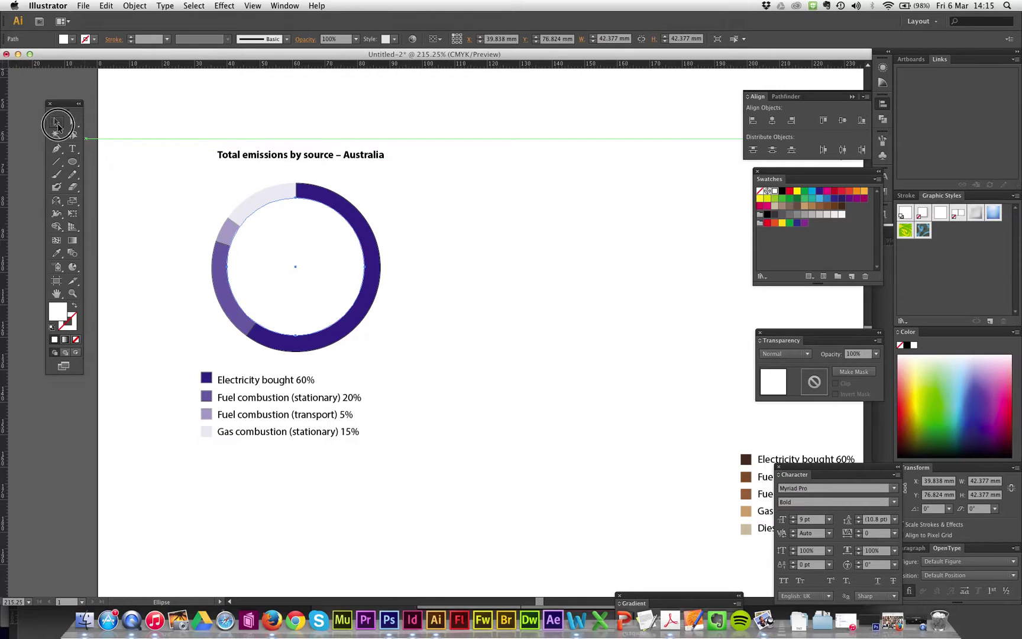
left_click(458, 237)
left_click(301, 260)
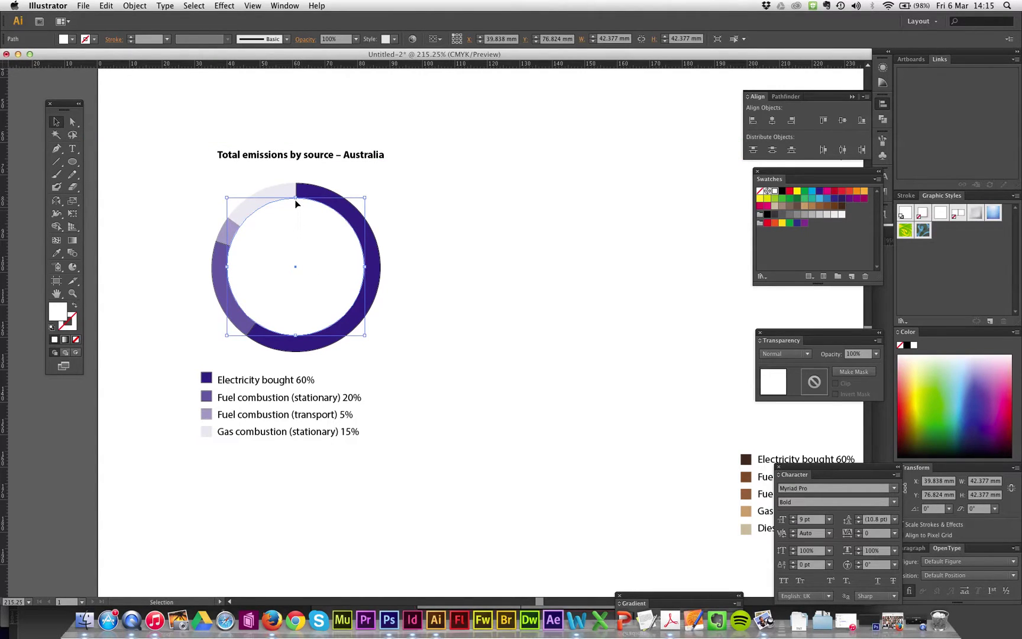
left_click_drag(296, 203, 296, 209)
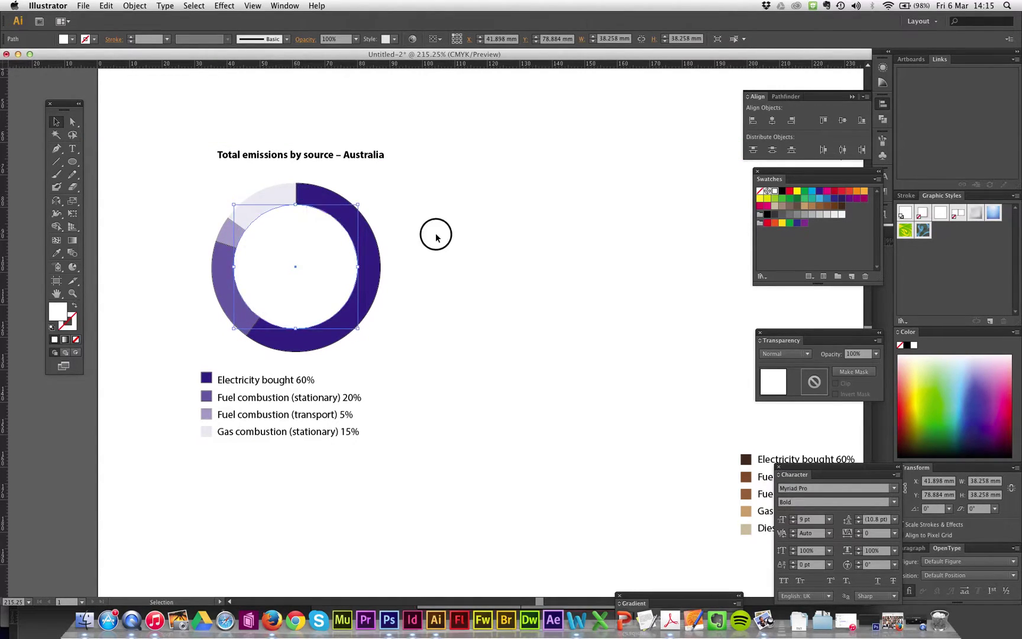
left_click(436, 236)
left_click_drag(563, 317, 299, 308)
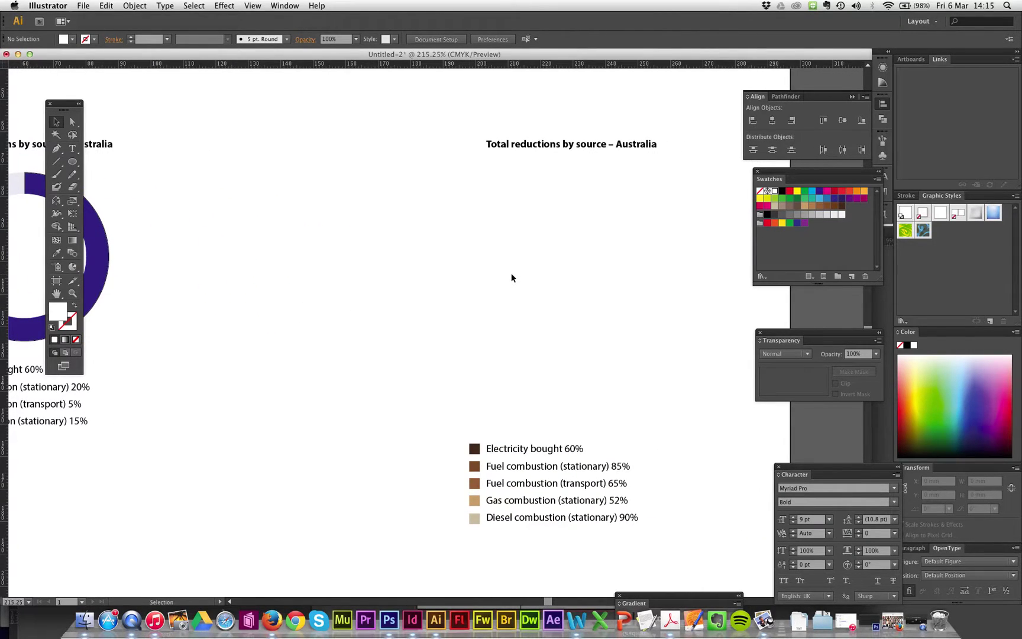
Place a new 60 × 80 mm column graph under the reductions title
left_click_drag(72, 267, 150, 270)
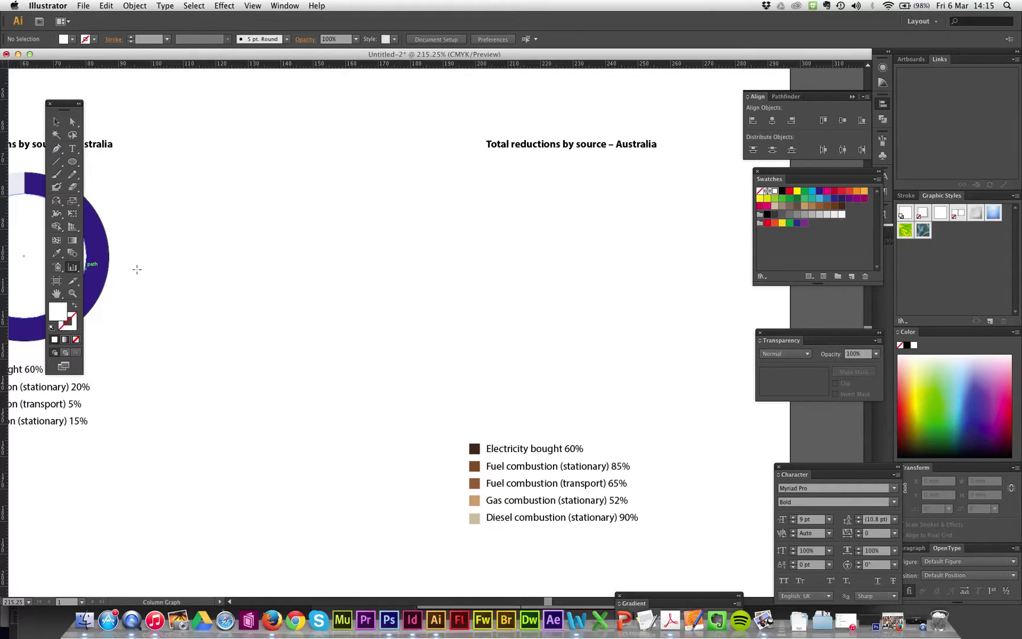
left_click(517, 254)
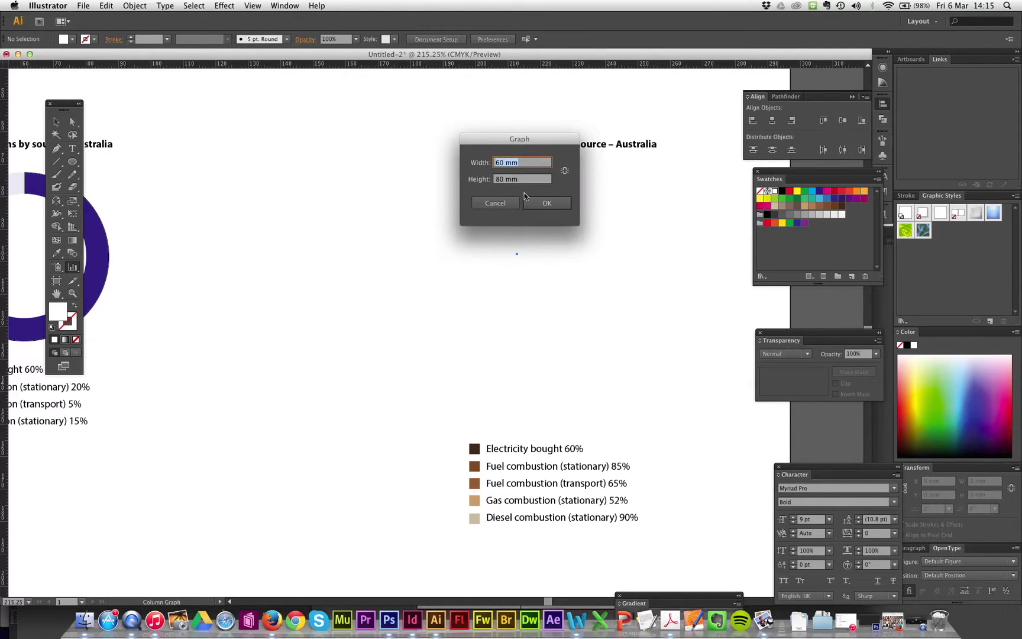
left_click(547, 203)
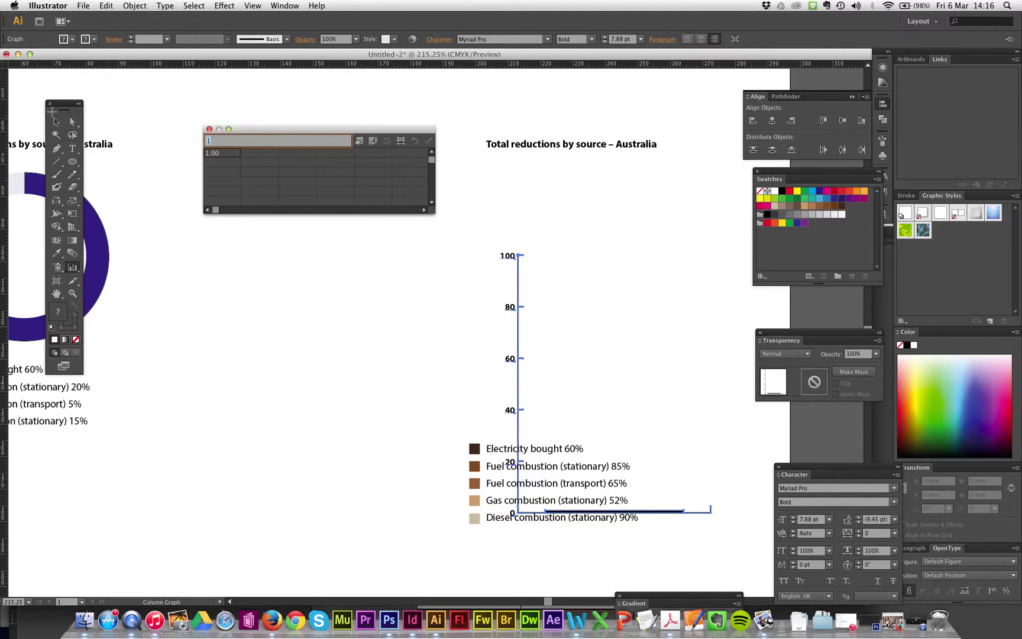
Move the column graph left of the legend and apply the values 60, 85, 65, 52, 90
left_click(56, 121)
left_click_drag(520, 273, 258, 256)
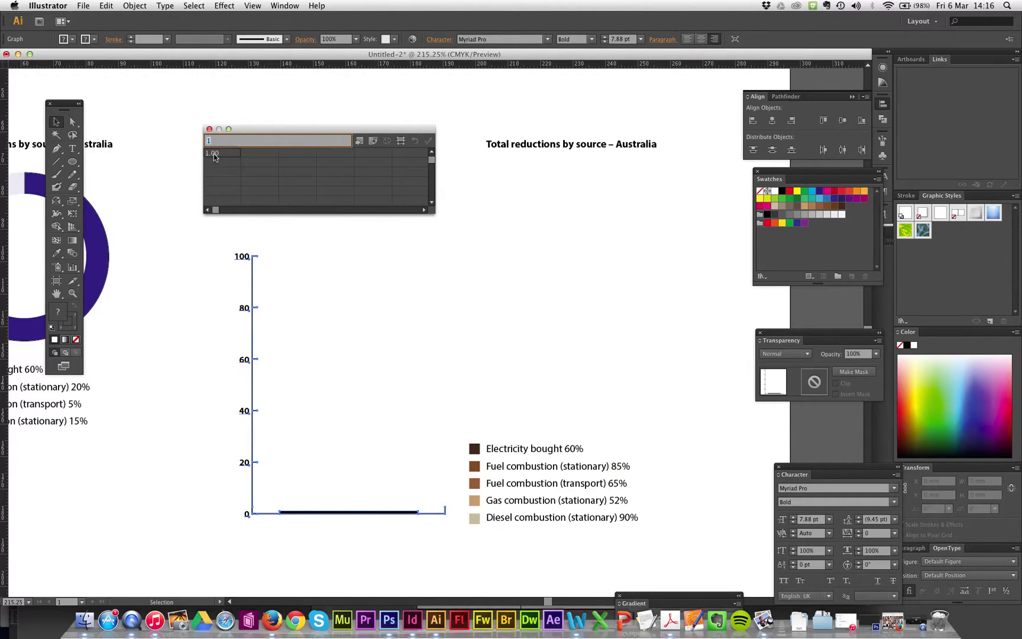
key("Tab")
key("Tab")
key("Tab")
key("Tab")
left_click(429, 140)
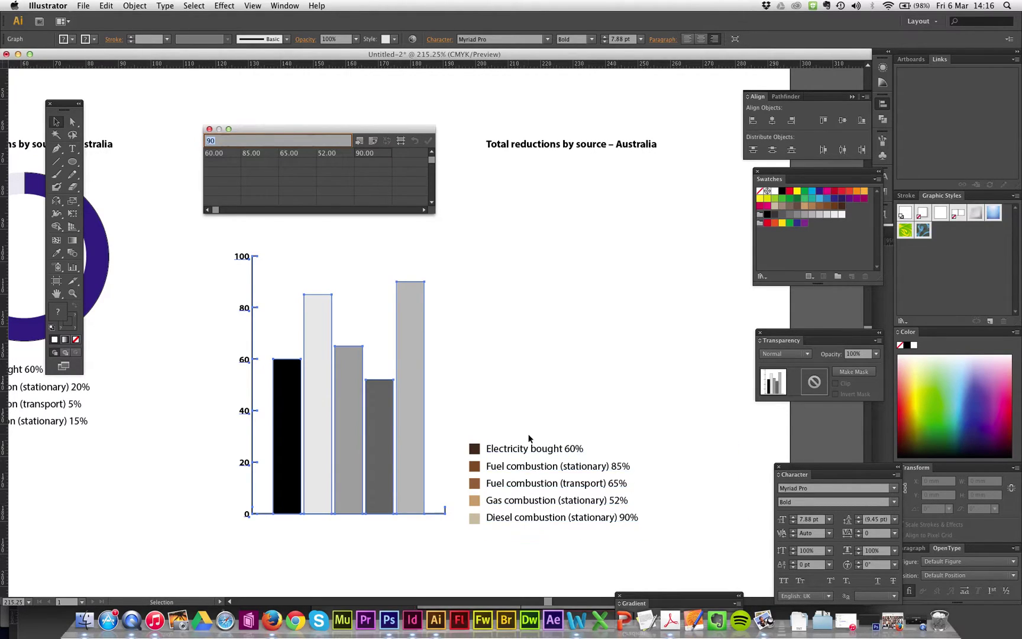
left_click(330, 378)
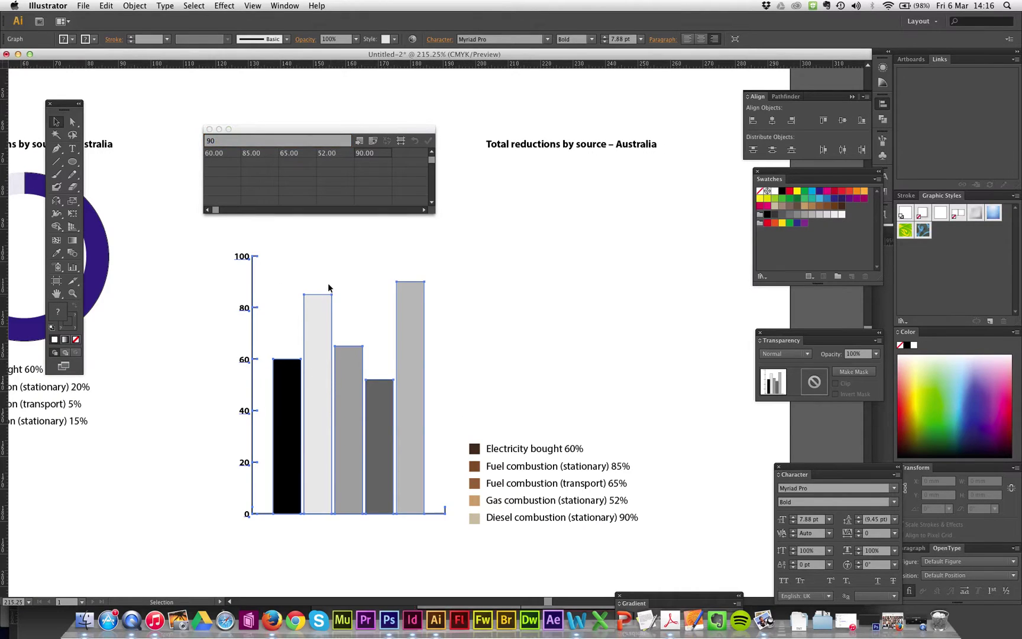
Reapply the column values and close the graph's data sheet
left_click(430, 139)
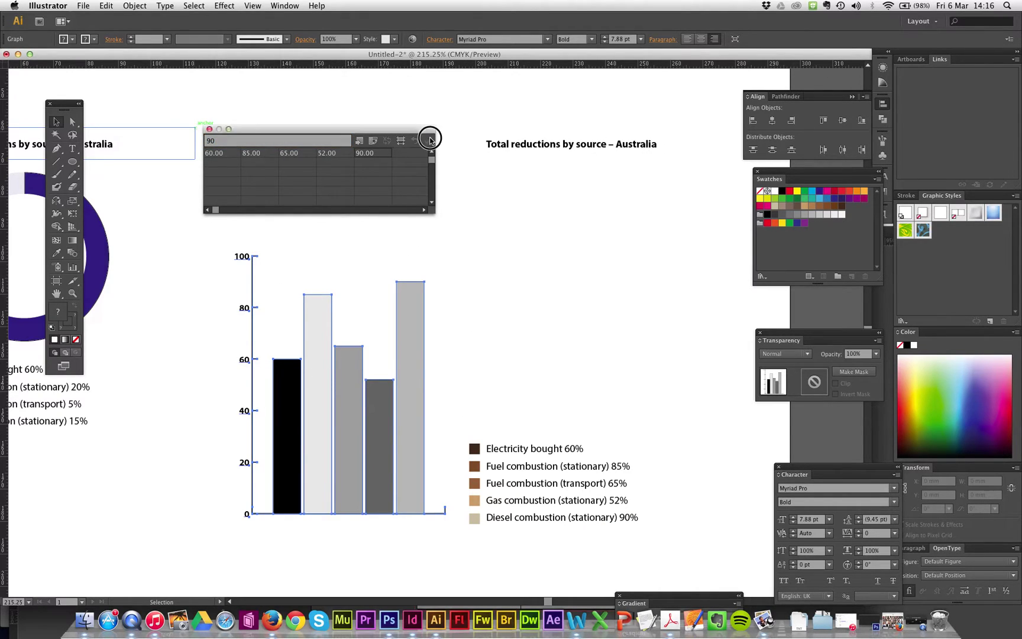
right_click(320, 338)
left_click(522, 325)
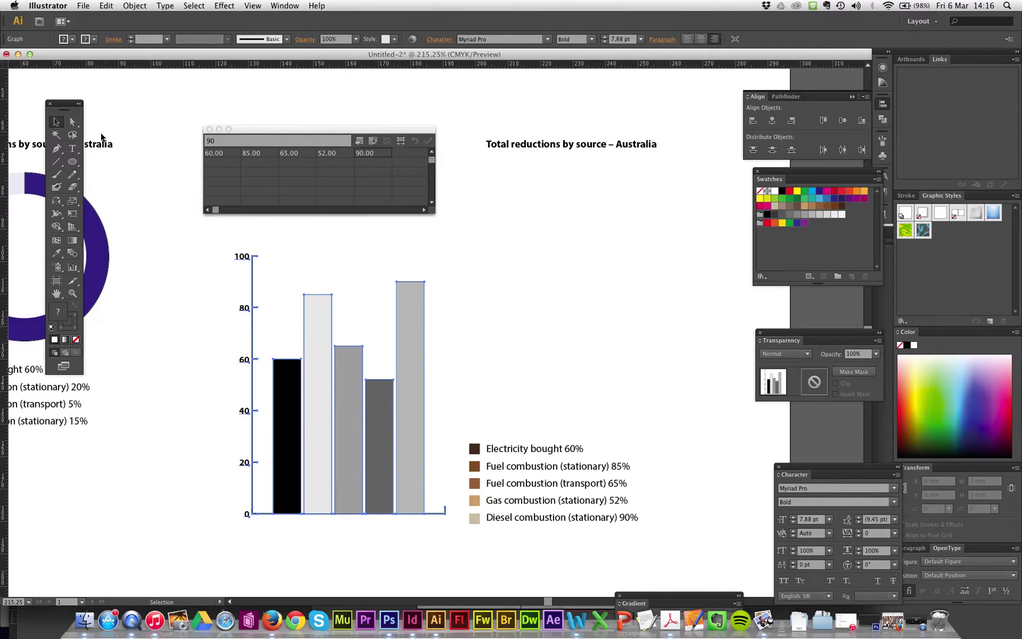
left_click(174, 116)
left_click(351, 393)
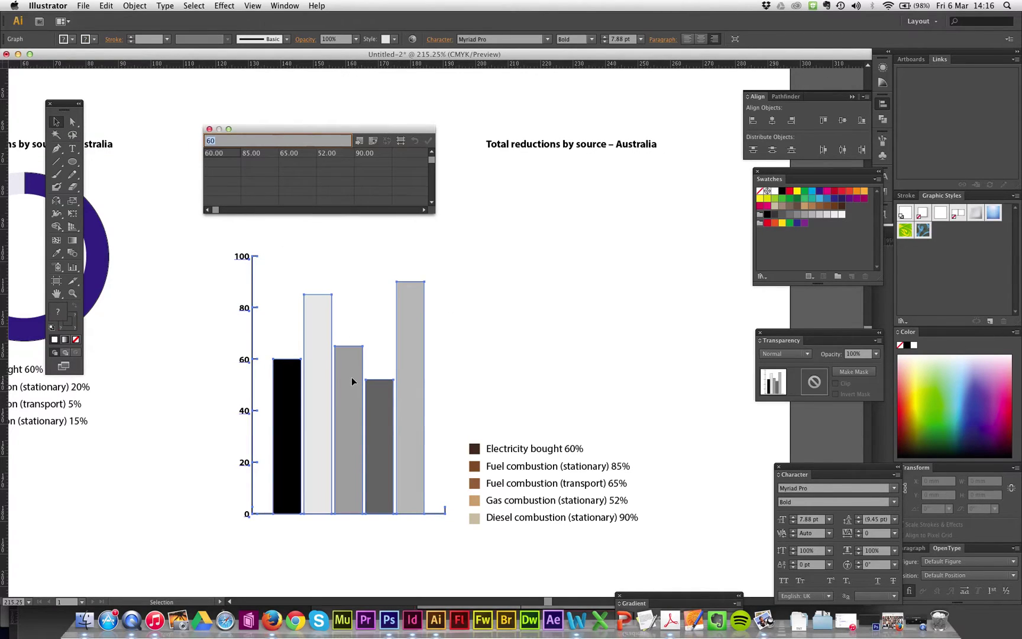
right_click(352, 377)
left_click(472, 347)
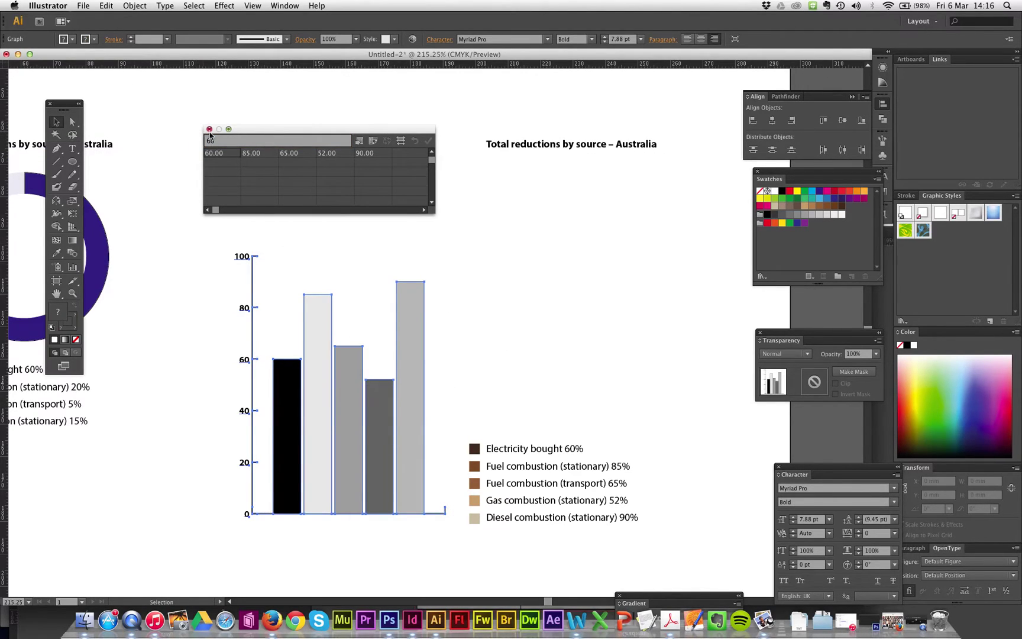
right_click(307, 307)
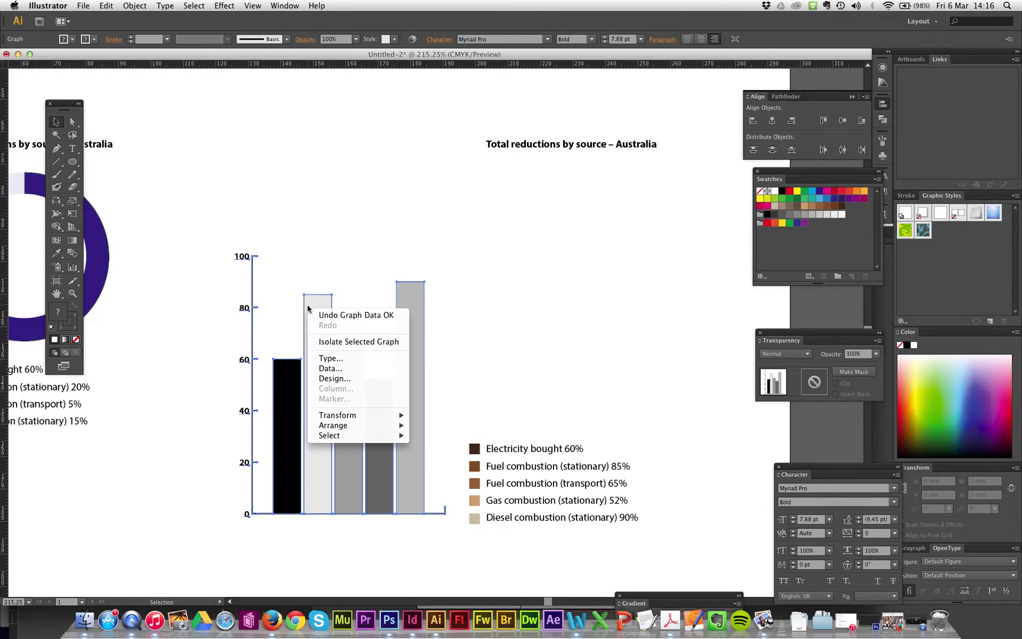
left_click(344, 371)
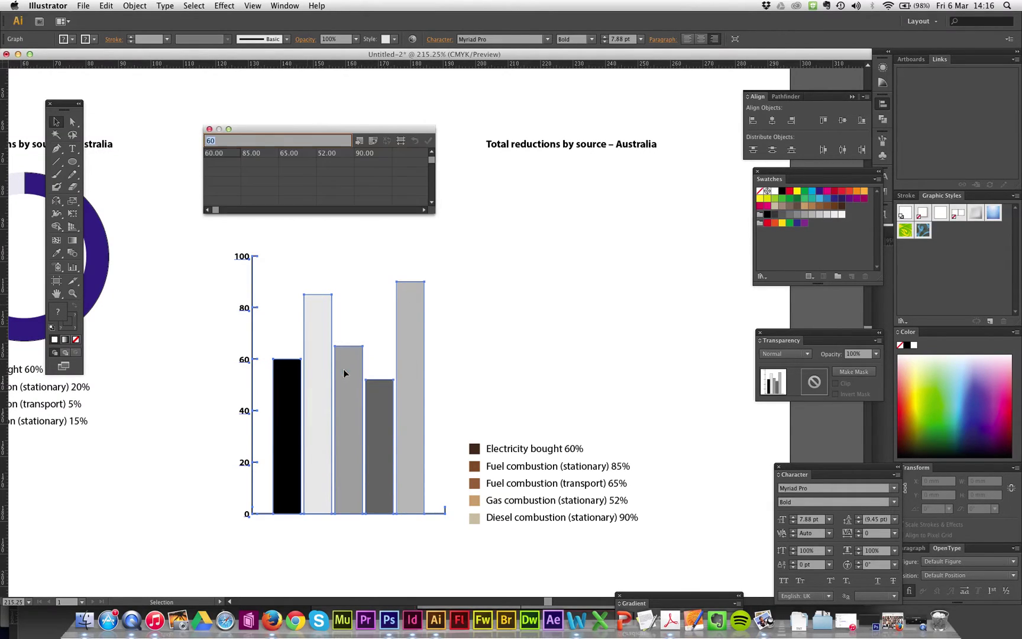
left_click(209, 129)
Set the Value Axis divisions to 4 in the Graph Type settings
right_click(320, 388)
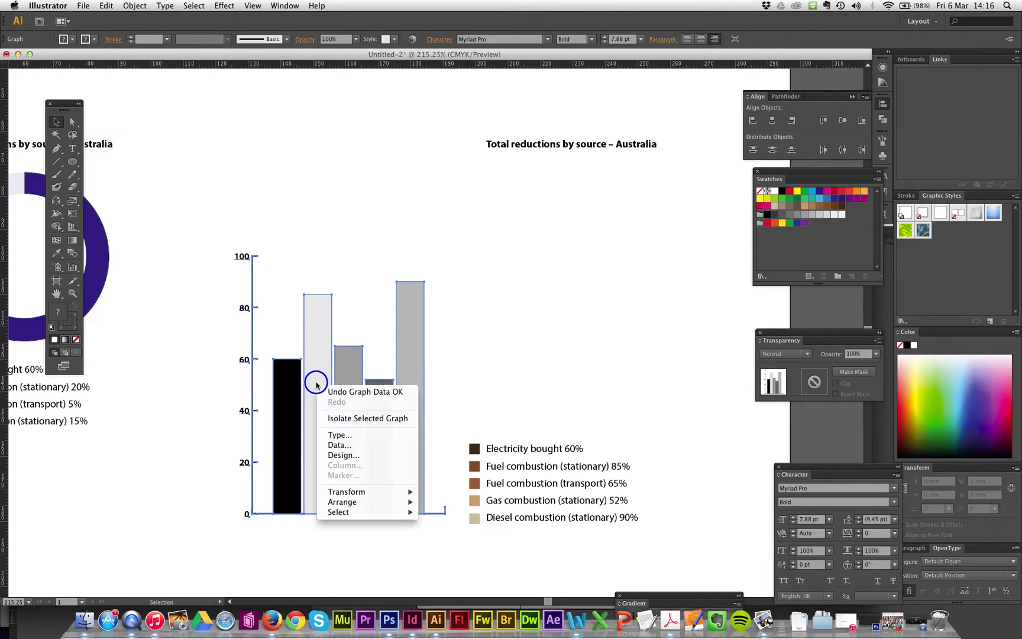
left_click(355, 435)
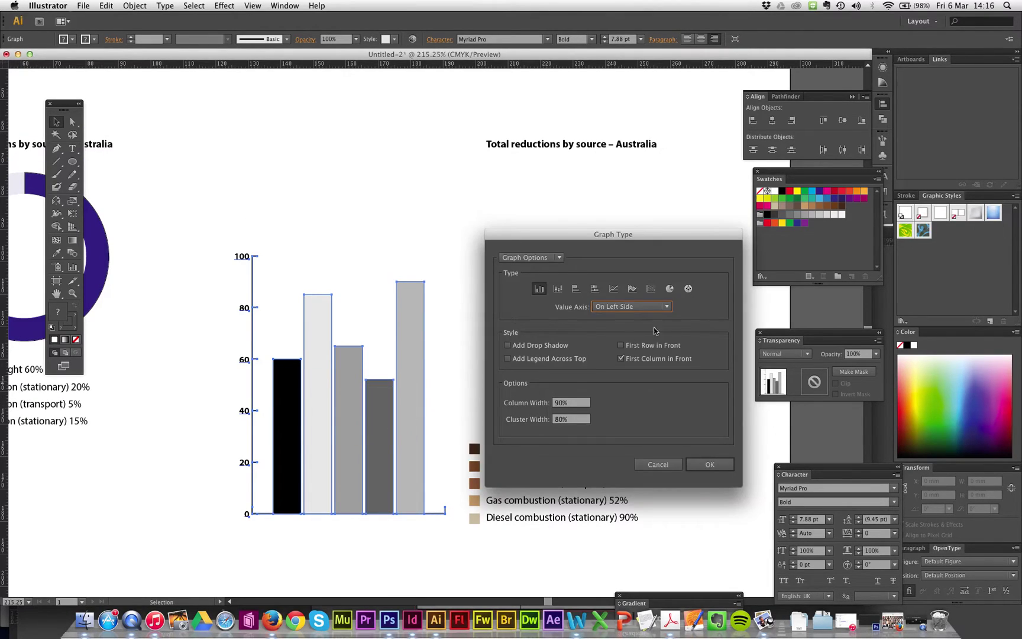
left_click(538, 258)
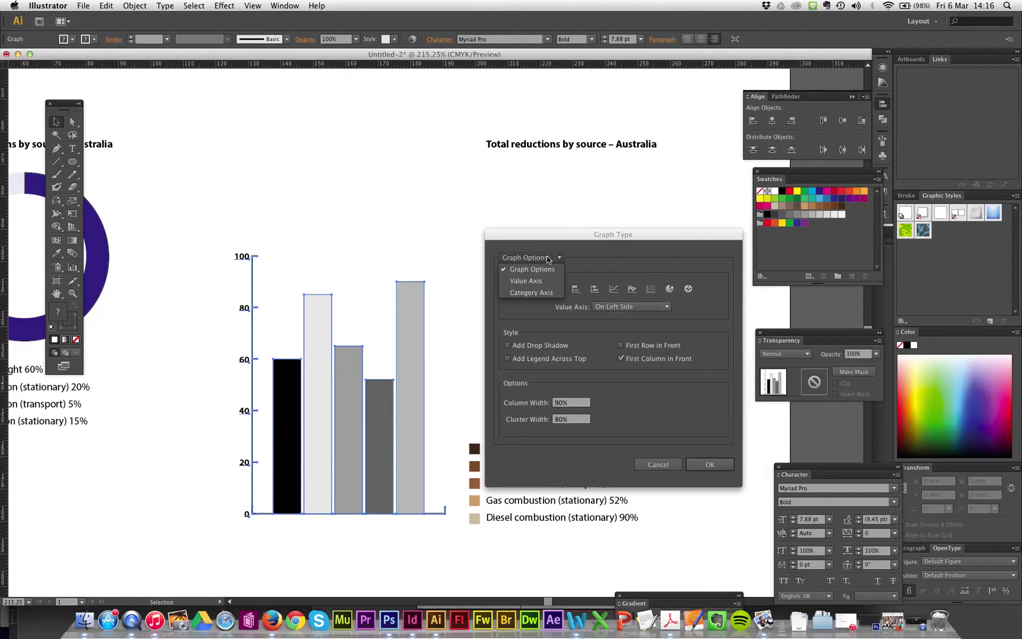
left_click(526, 282)
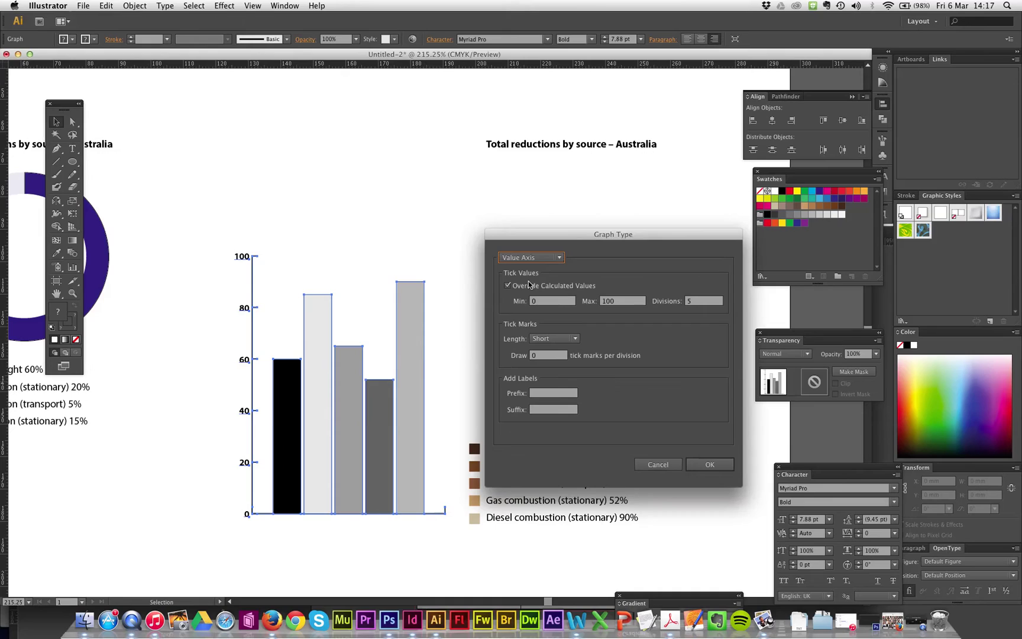
left_click(680, 302)
left_click(713, 465)
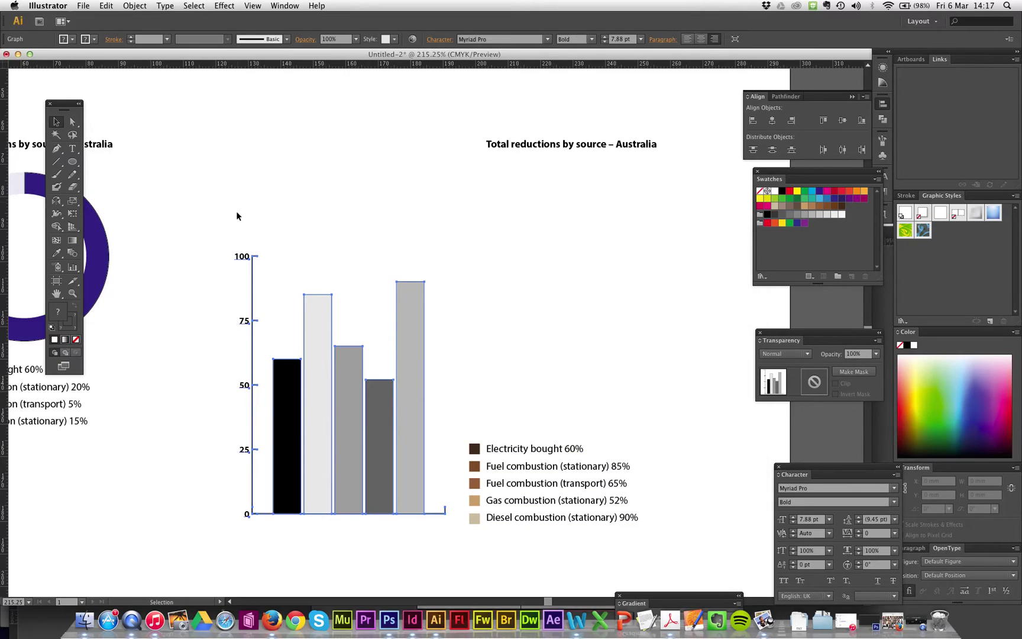
Colour the first two bars with the Electricity bought and Fuel combustion (stationary) browns
left_click(73, 123)
left_click(331, 240)
left_click(293, 372)
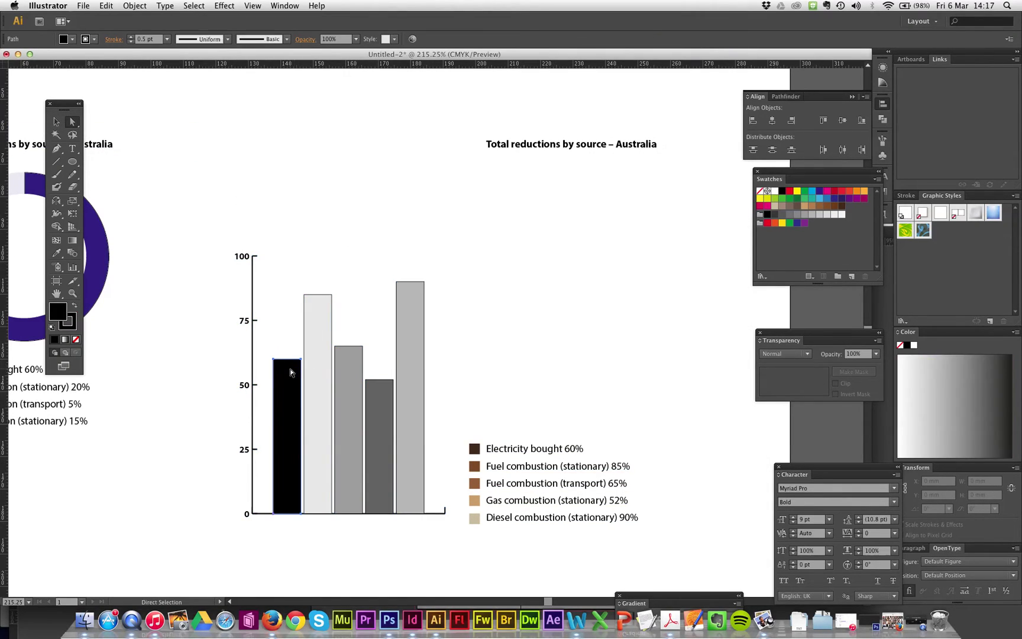
key("i")
left_click(480, 442)
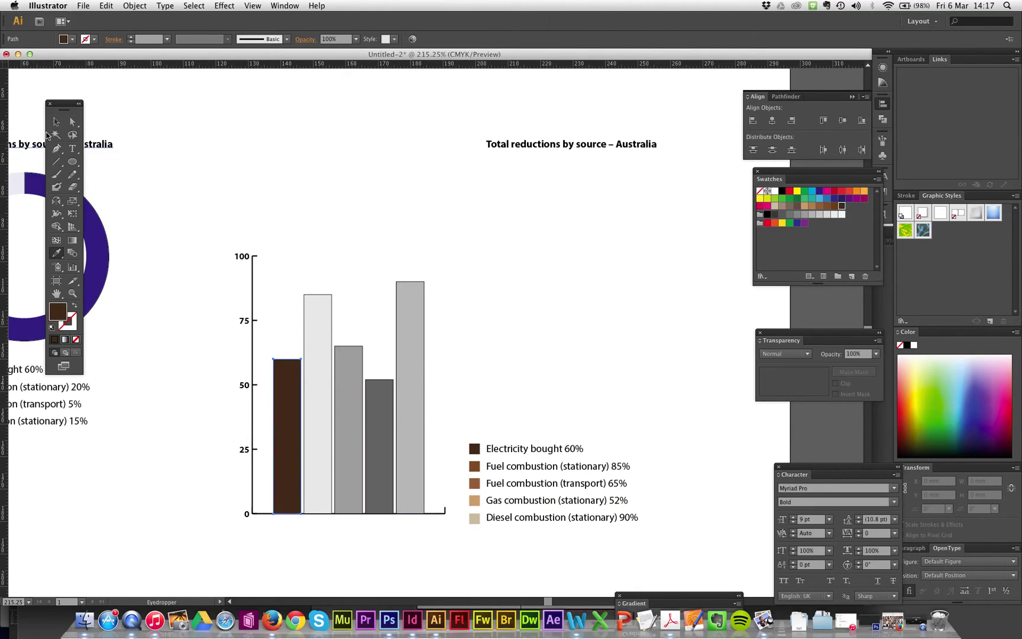
left_click(72, 121)
left_click(324, 398)
key("i")
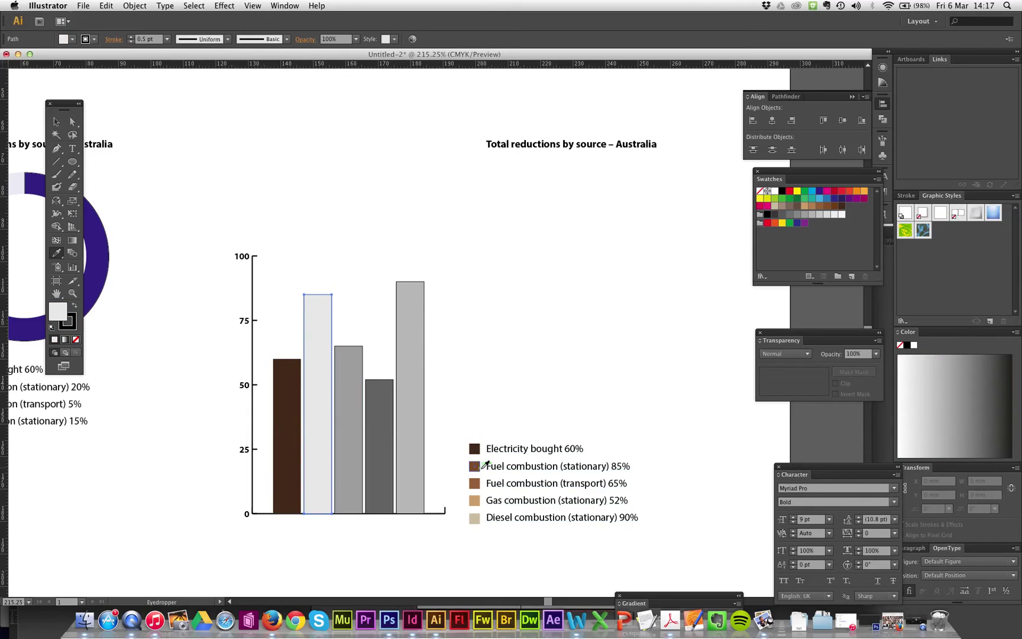
left_click(474, 465)
Colour the third and fourth bars with the Fuel combustion (transport) and Gas combustion shades
left_click(72, 122)
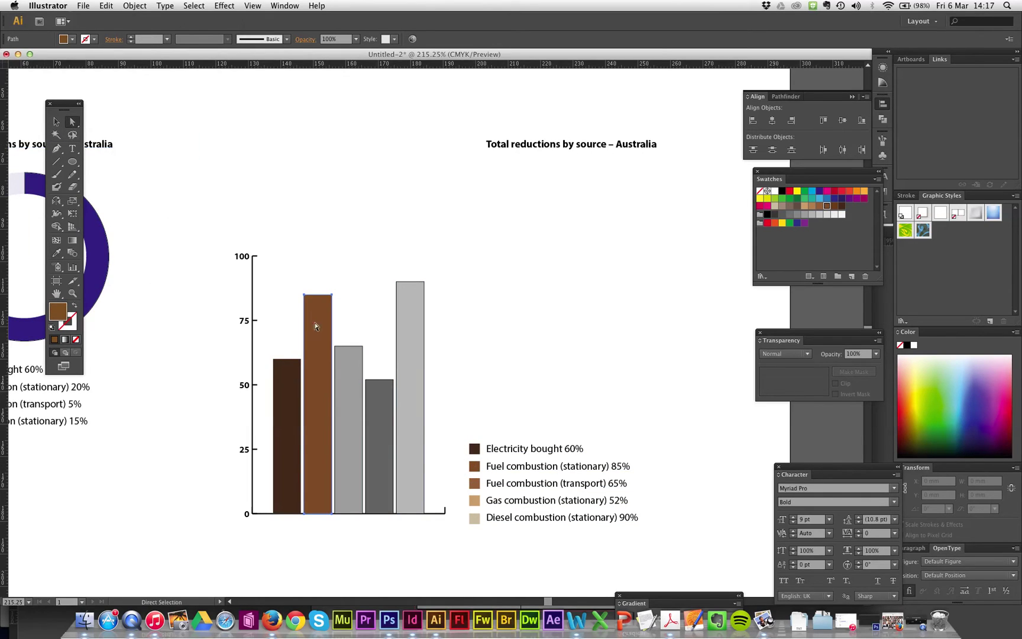
left_click(343, 354)
key("i")
left_click(474, 482)
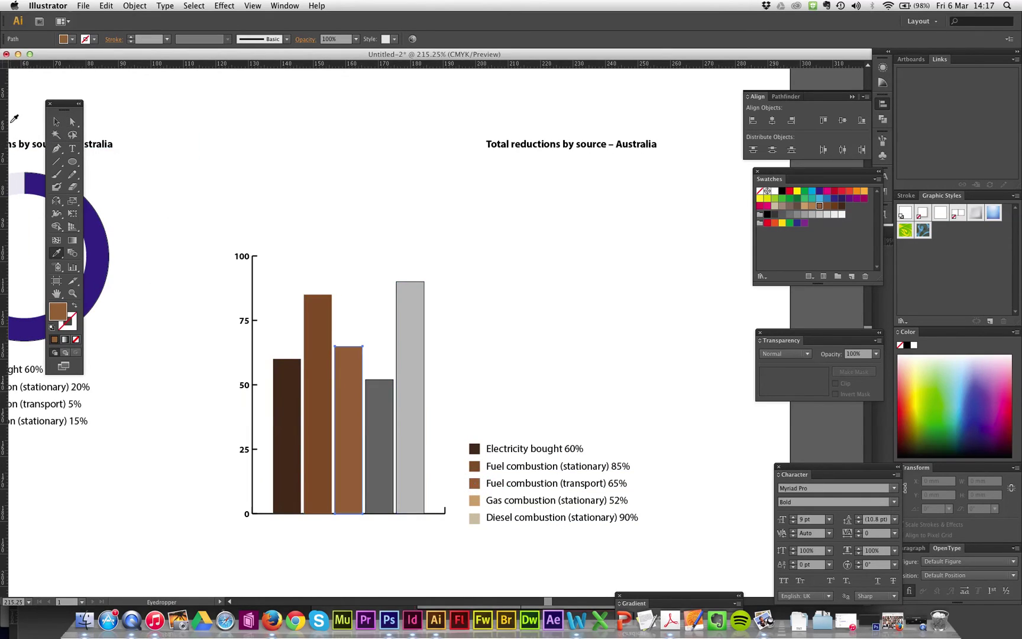
left_click(72, 122)
left_click(373, 385)
key("i")
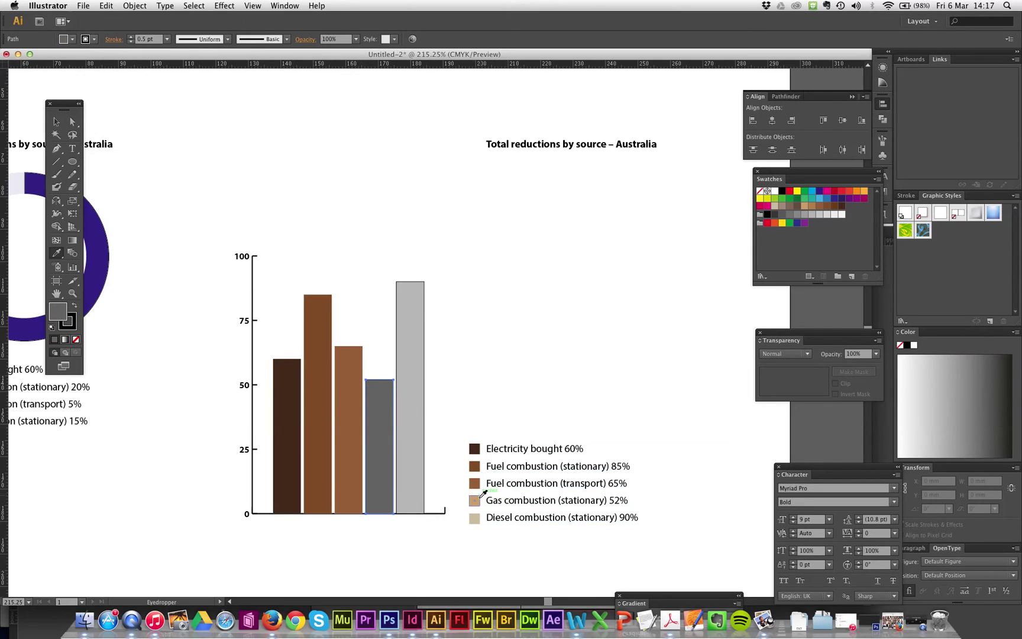
left_click(475, 499)
Give the fifth bar the Diesel beige and move the chart up-right above its legend
left_click(72, 121)
left_click(405, 344)
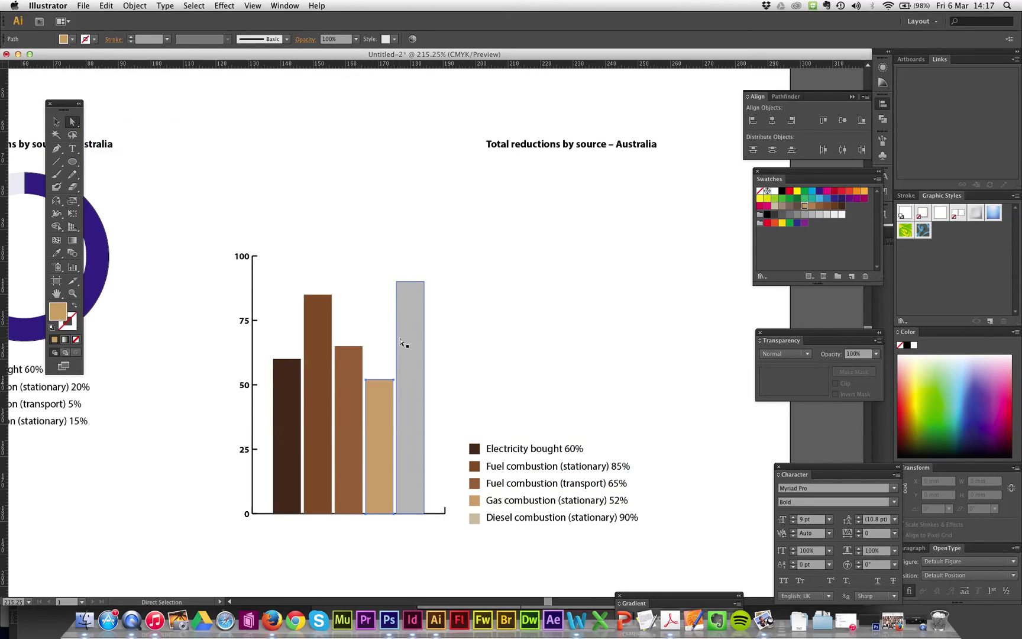
key("i")
left_click(475, 517)
key("v")
left_click_drag(314, 414, 550, 330)
Zoom out and nudge the column chart slightly left to line up with its legend
left_click(419, 290)
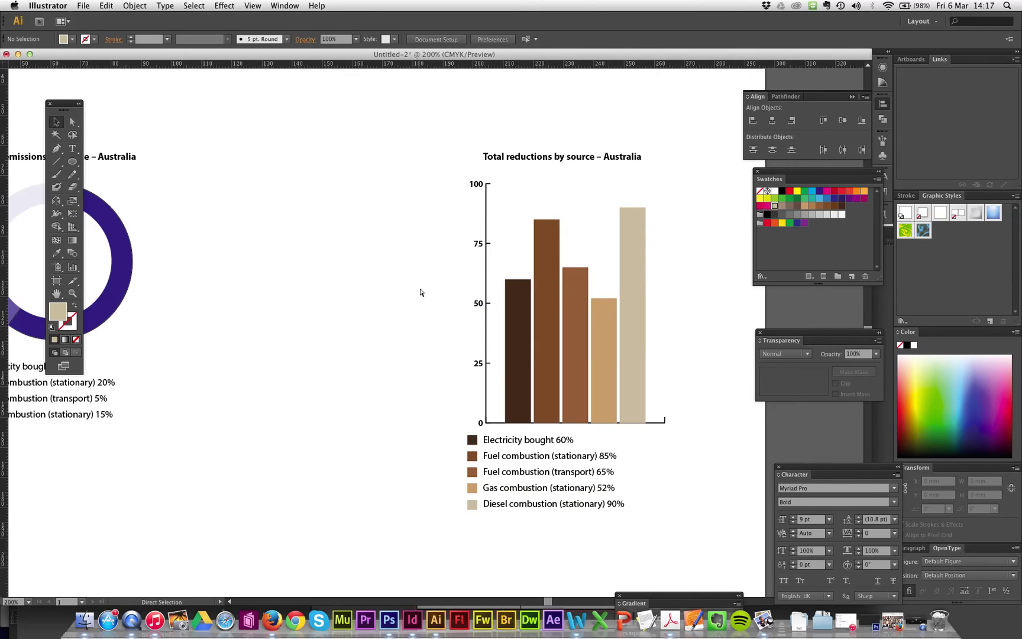
key("super+minus")
key("super+minus")
key("super+minus")
left_click_drag(486, 322, 484, 321)
left_click(360, 260)
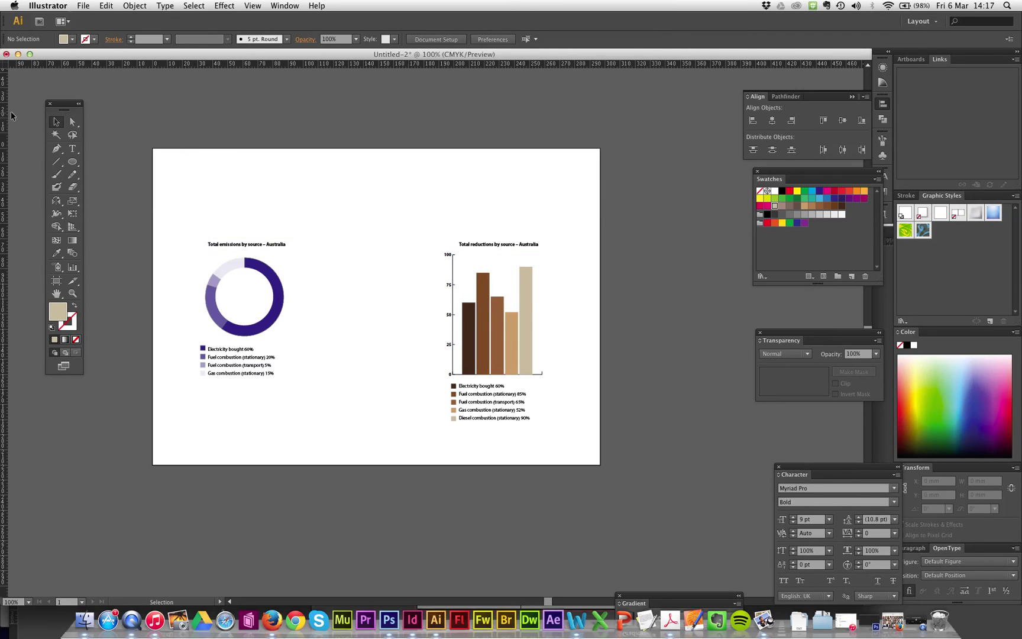